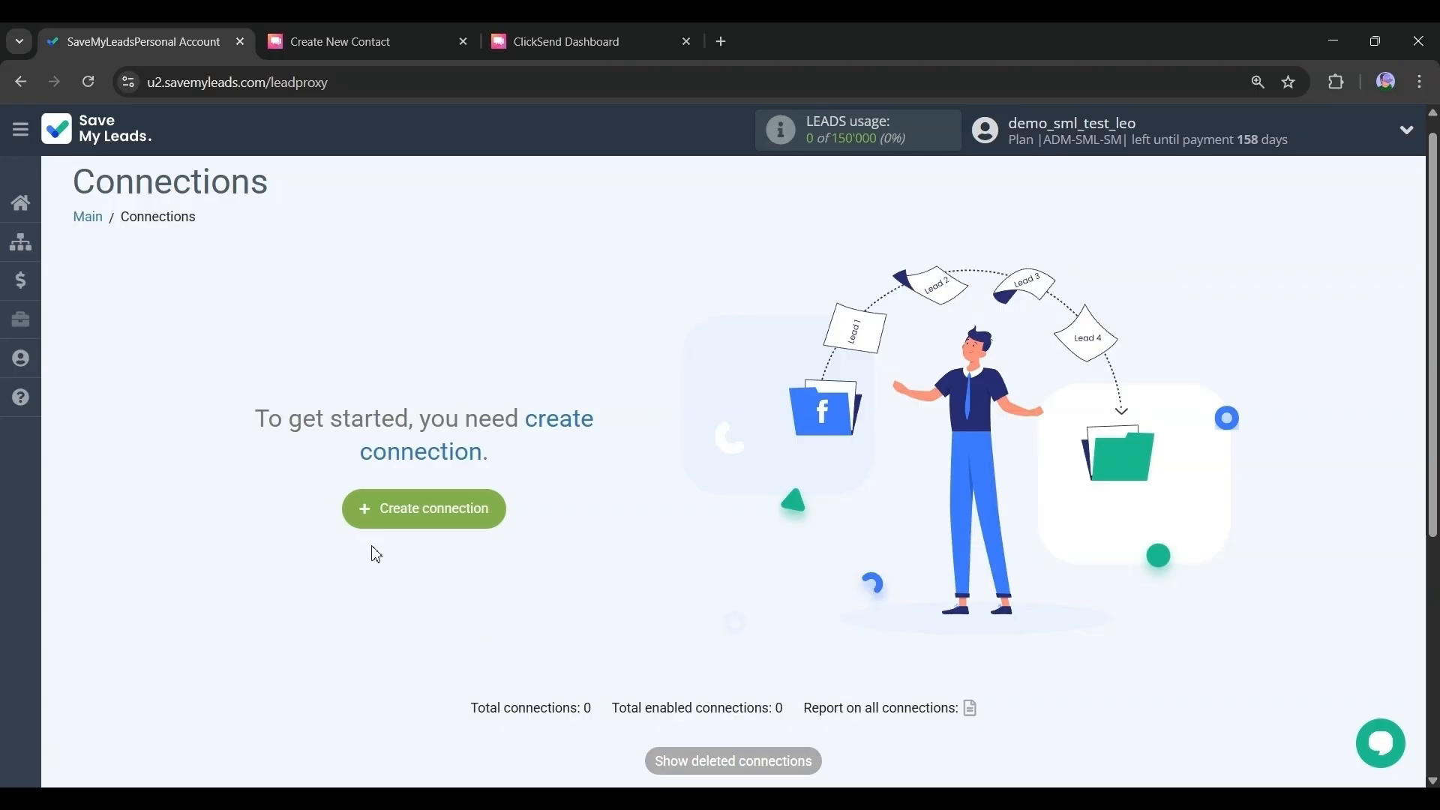
- Create a new connection with Facebook as the lead source and JSON as the service receiving the leads
left_click(371, 517)
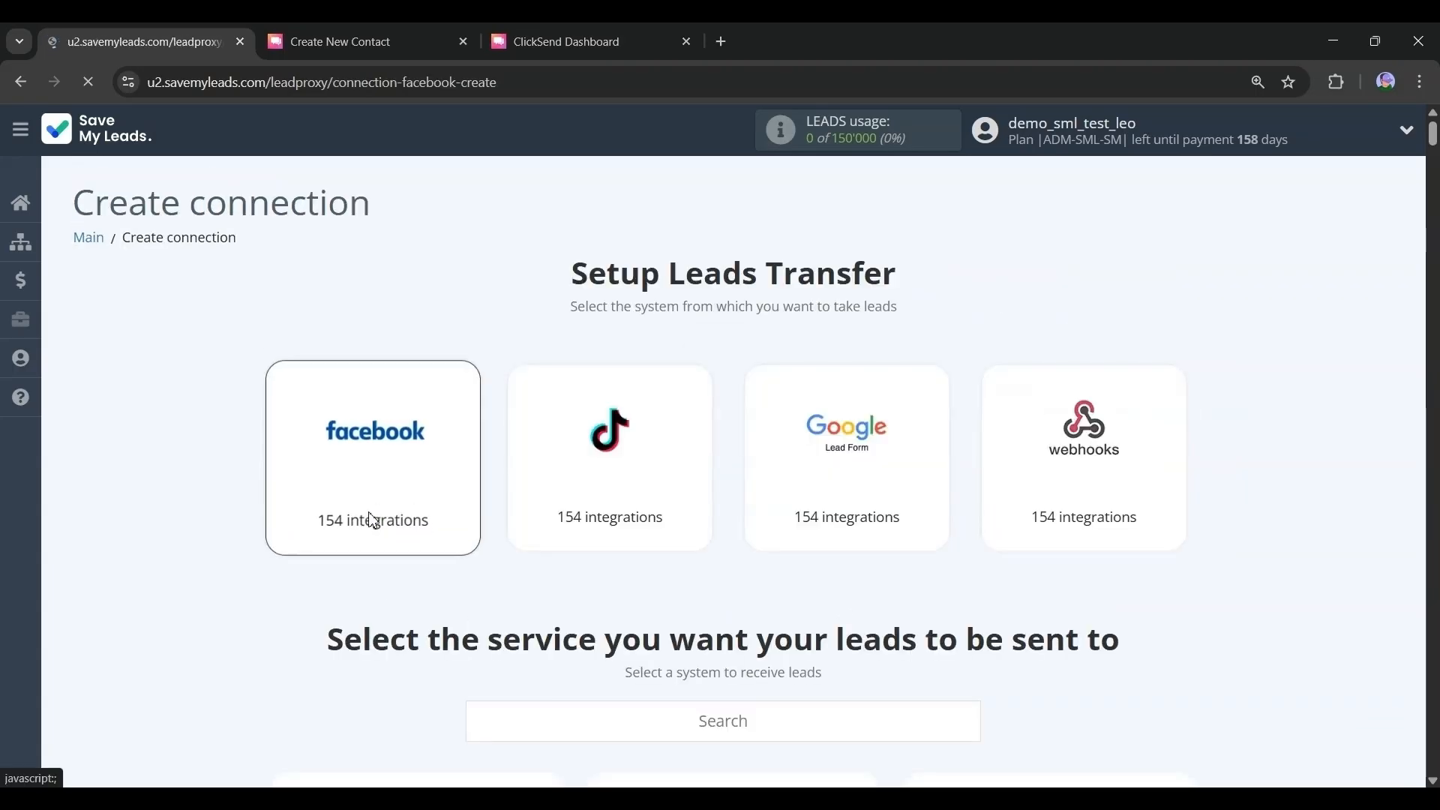
scroll(373, 520, "down", 1)
scroll(371, 516, "down", 2)
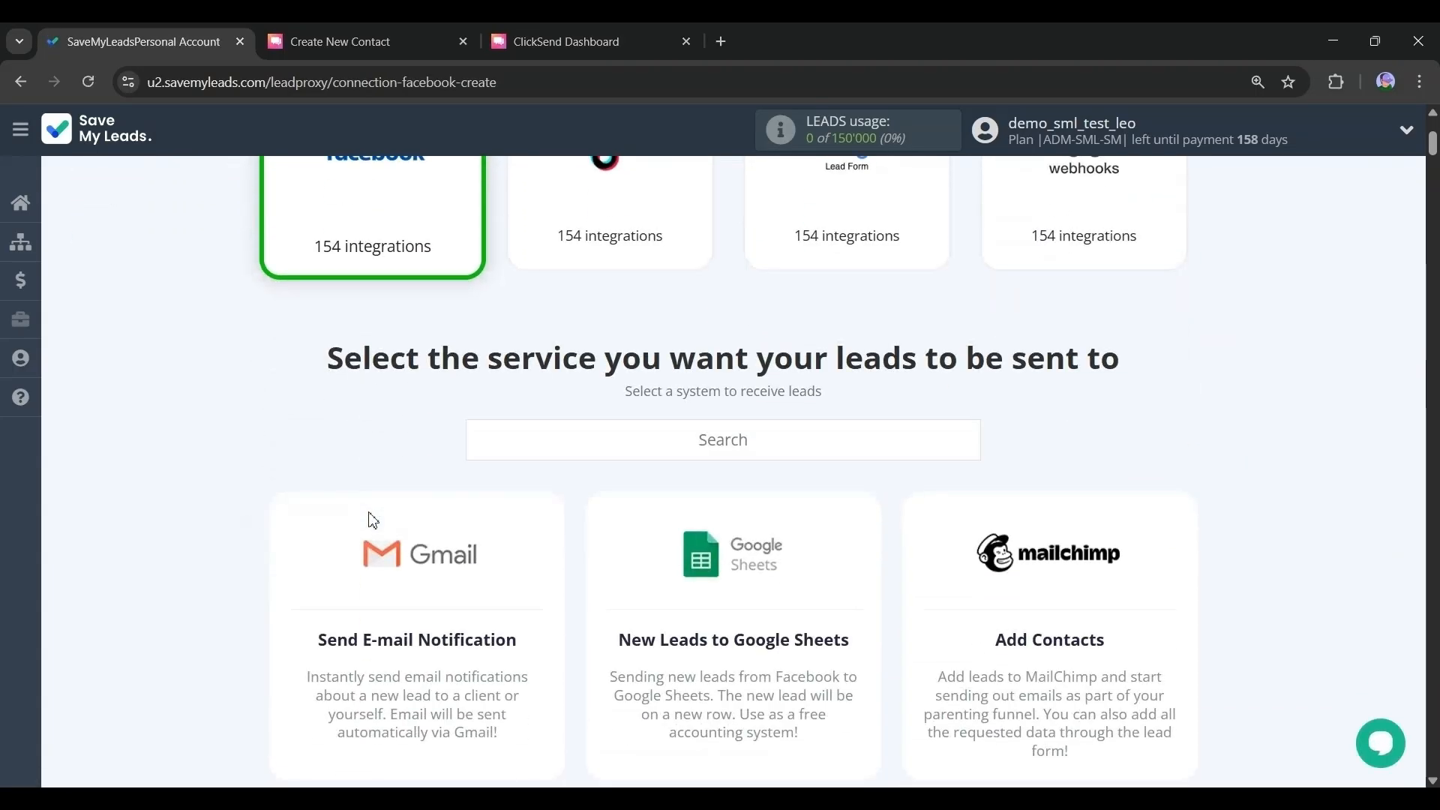
scroll(370, 514, "down", 1)
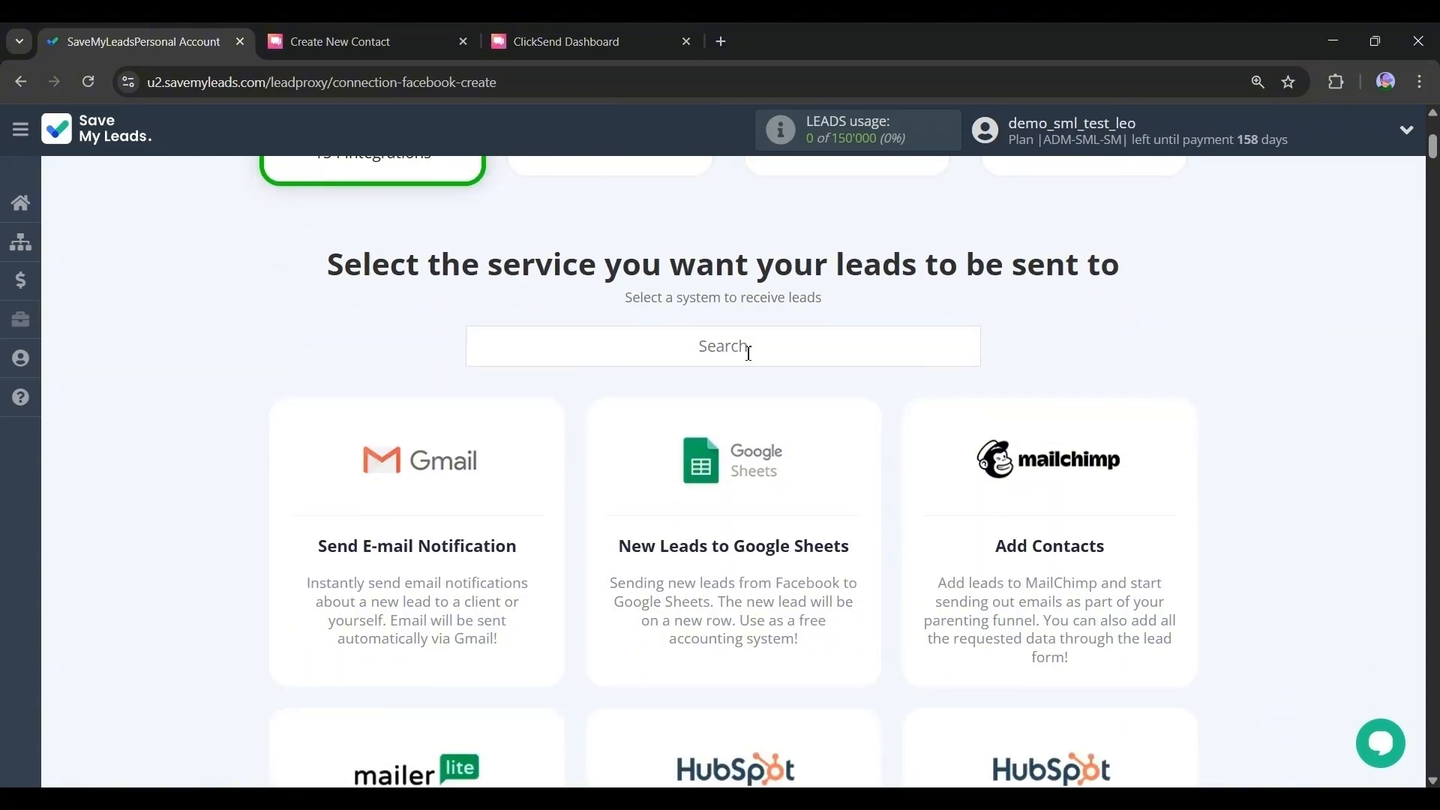
type("j")
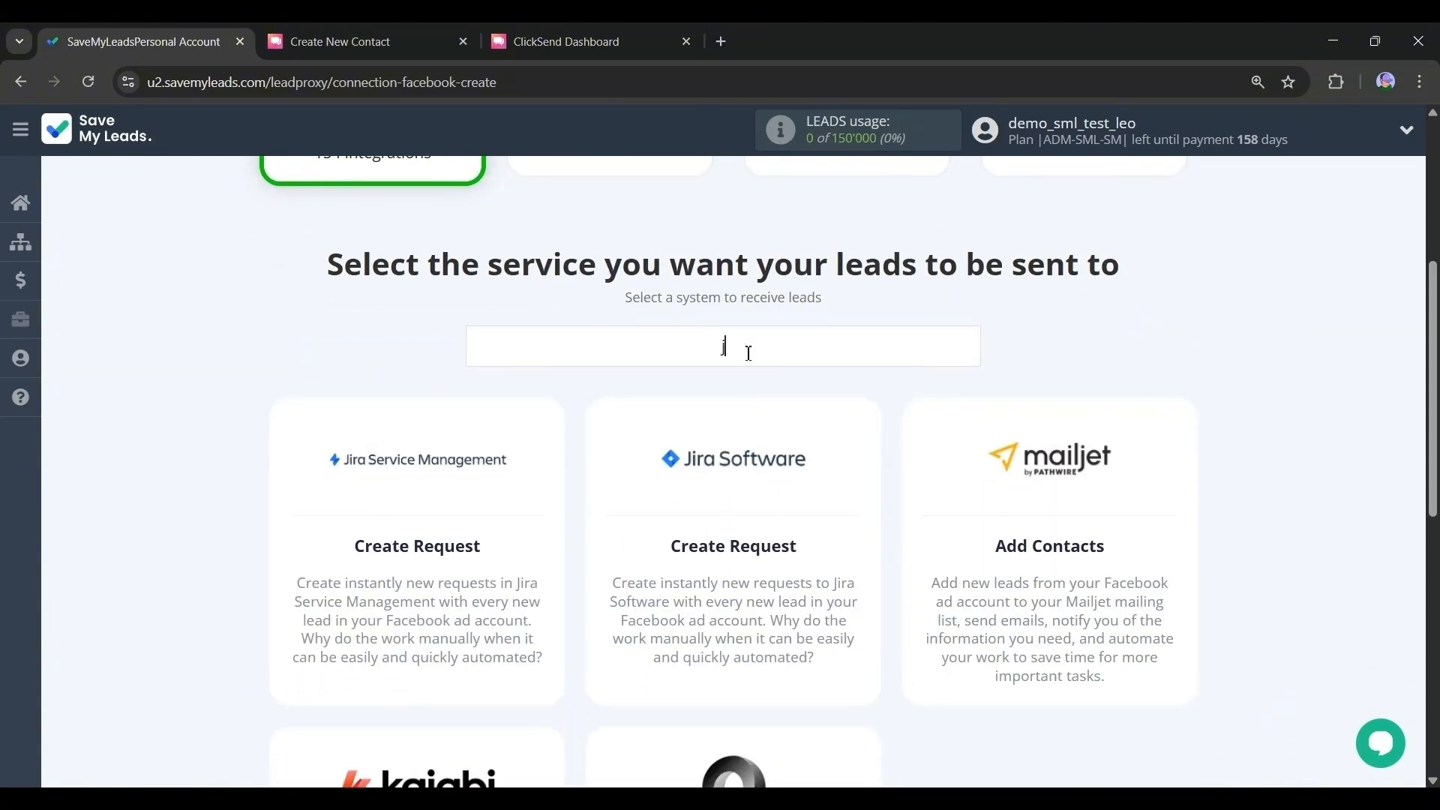
type("son")
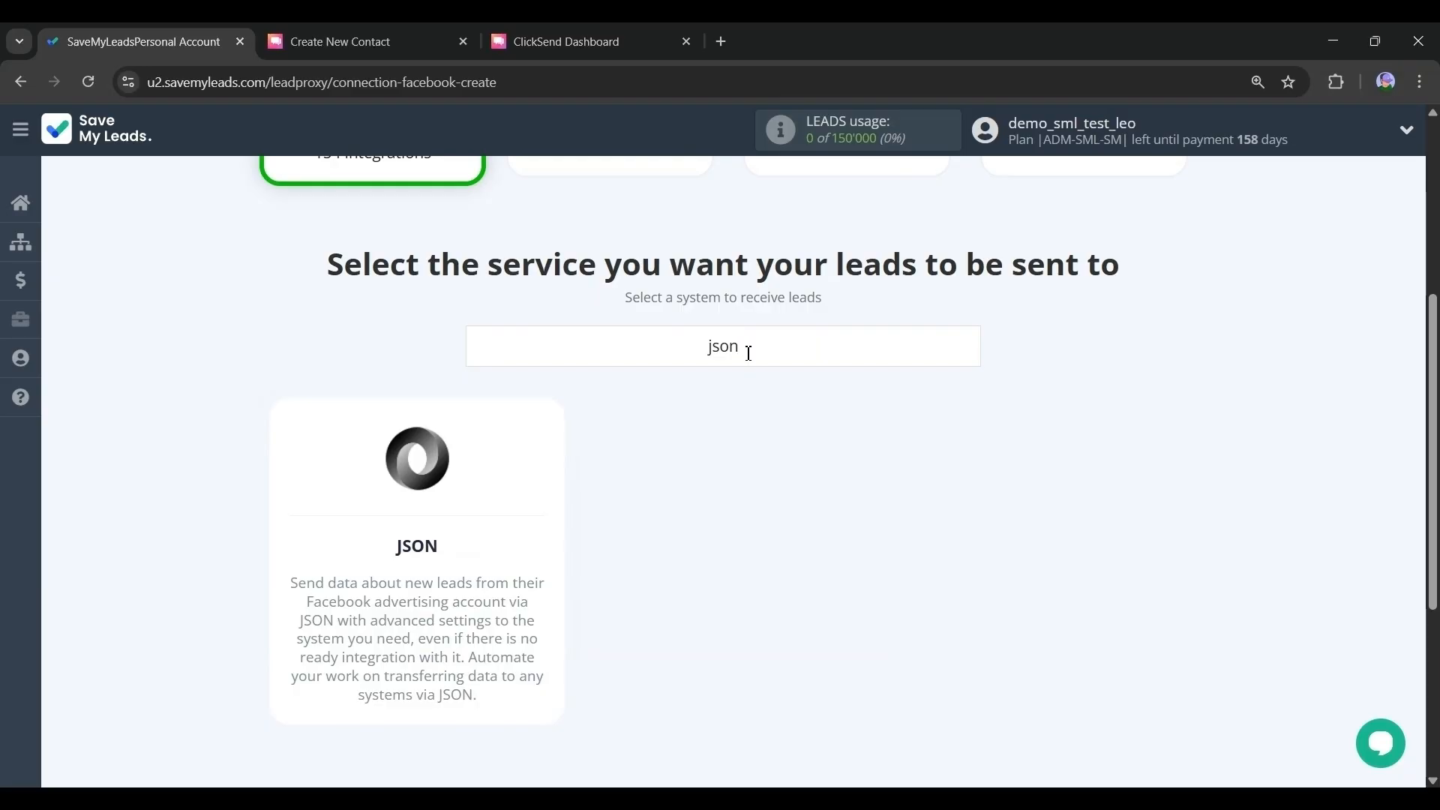
left_click(425, 493)
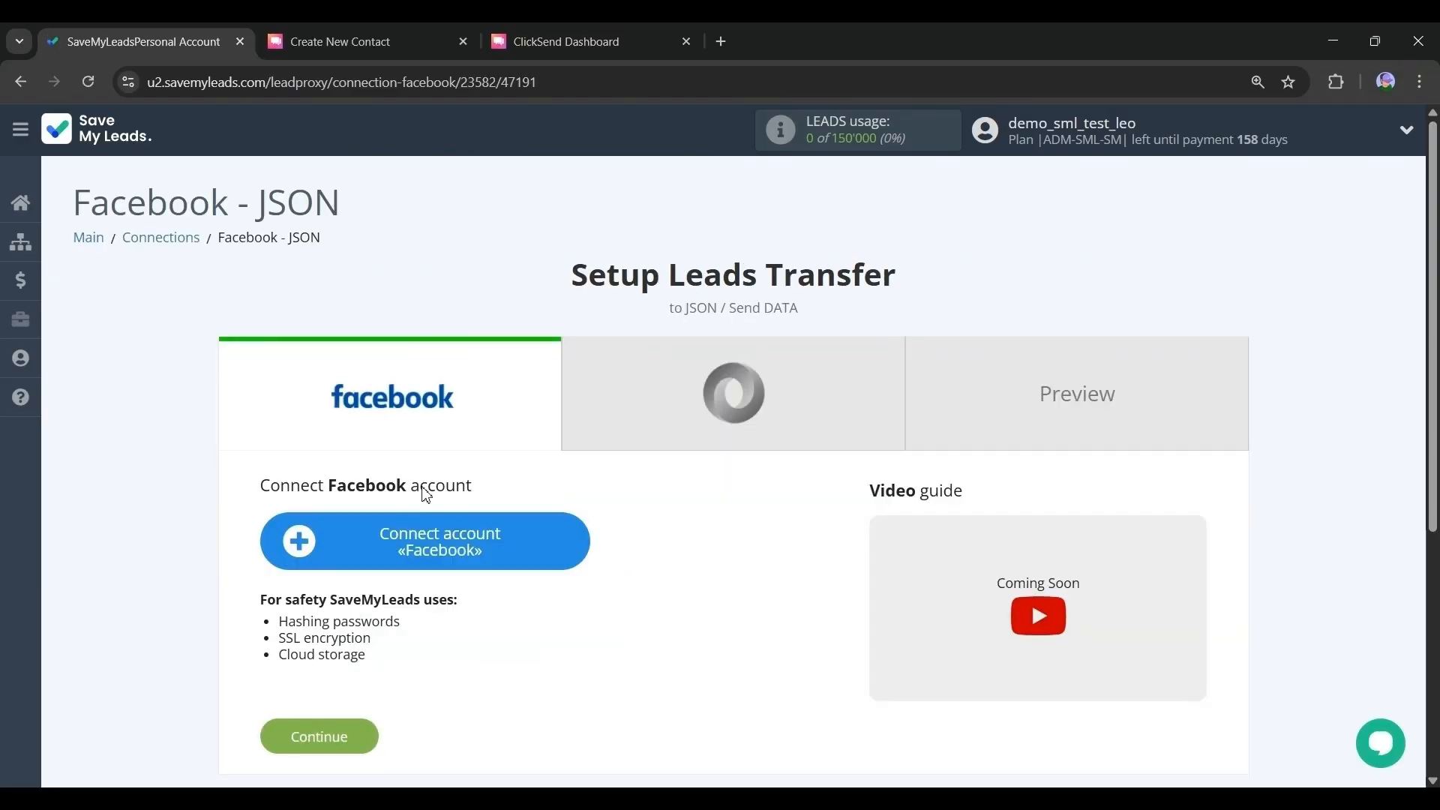
- Connect the Facebook account by logging in with the saved login and account password, and approve continuing to SaveMyLeads
left_click(307, 552)
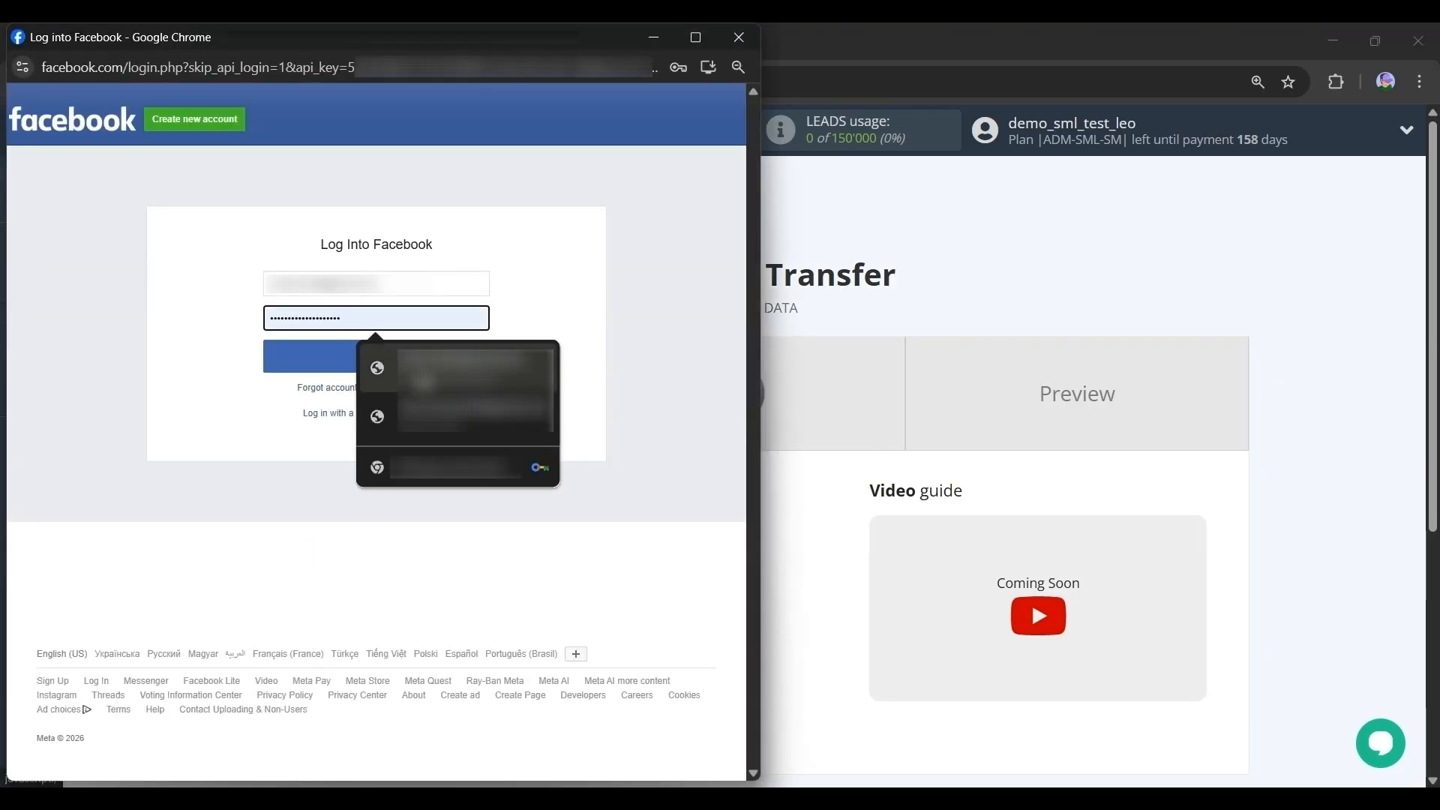
left_click(420, 369)
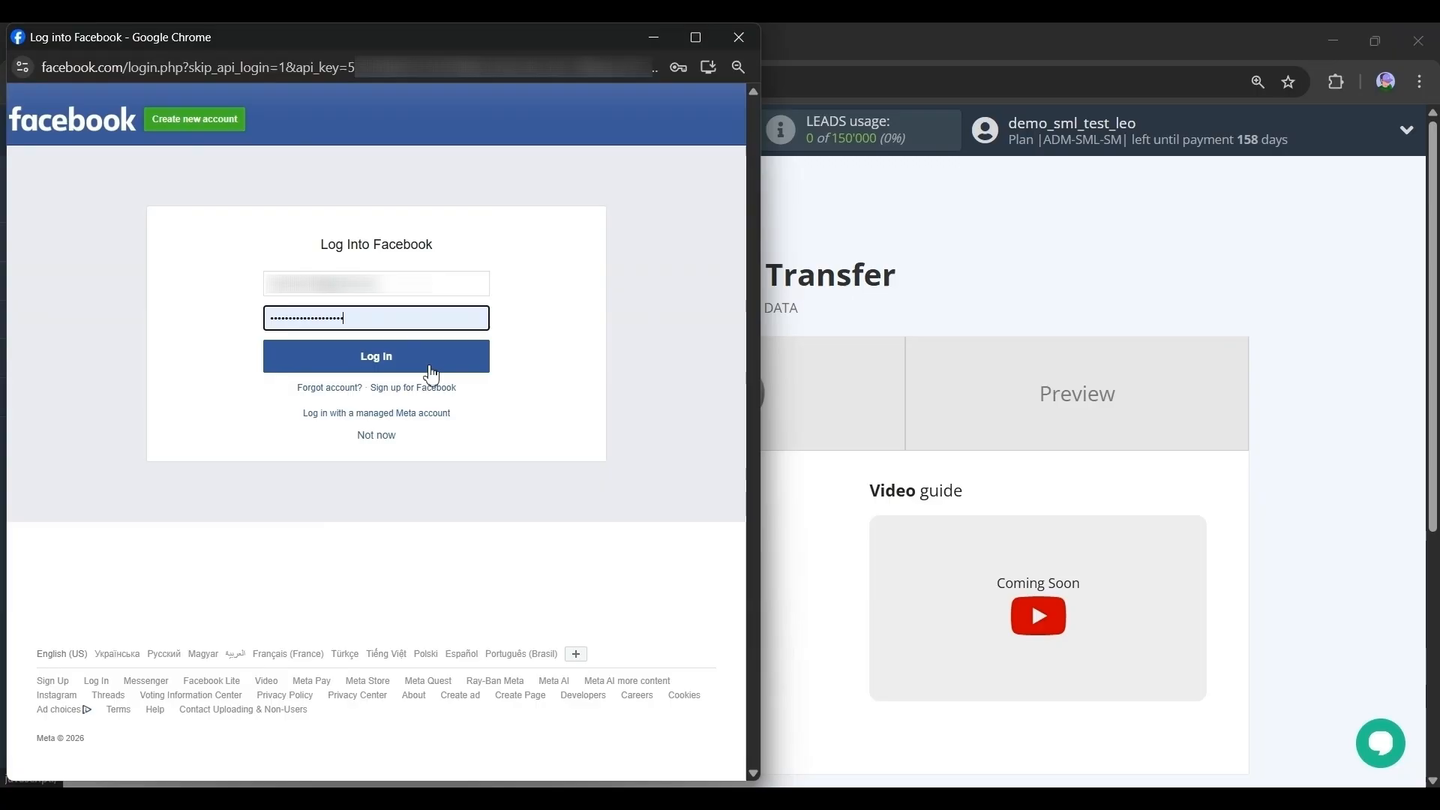
left_click(363, 372)
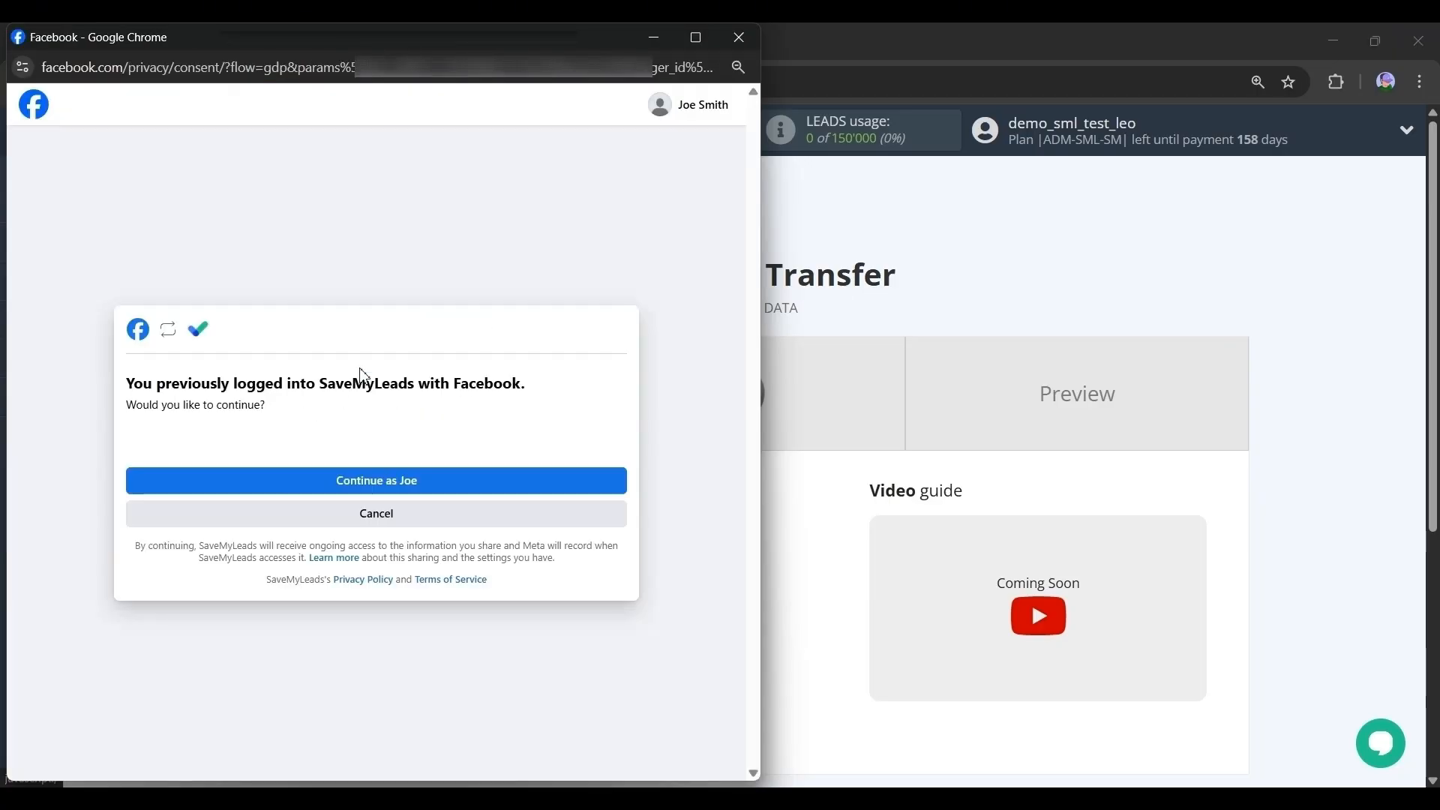
left_click(412, 492)
left_click(412, 491)
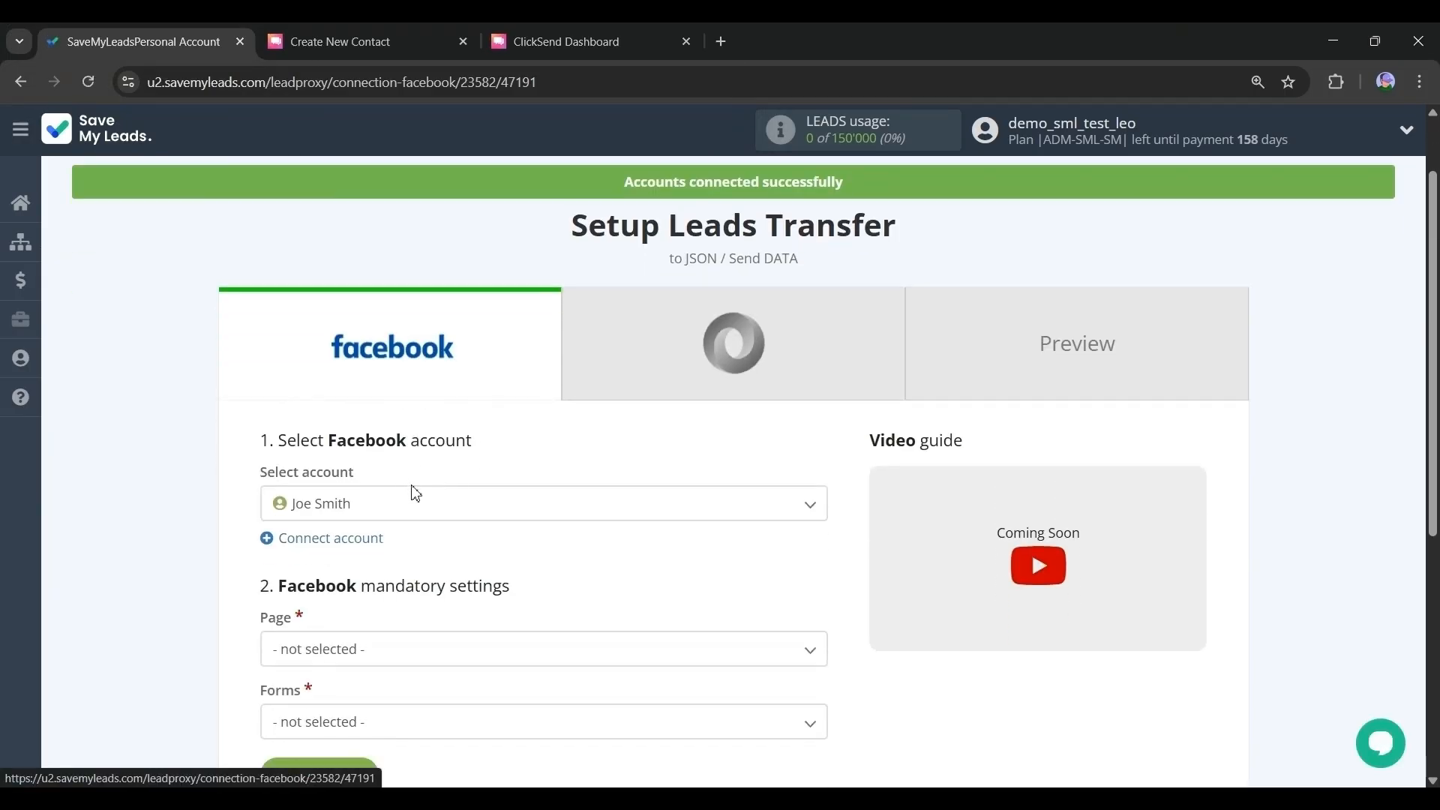
- Select the connected Facebook account, the page Business Page and the form Save My Leads Form test2, and continue to the JSON settings
left_click(811, 516)
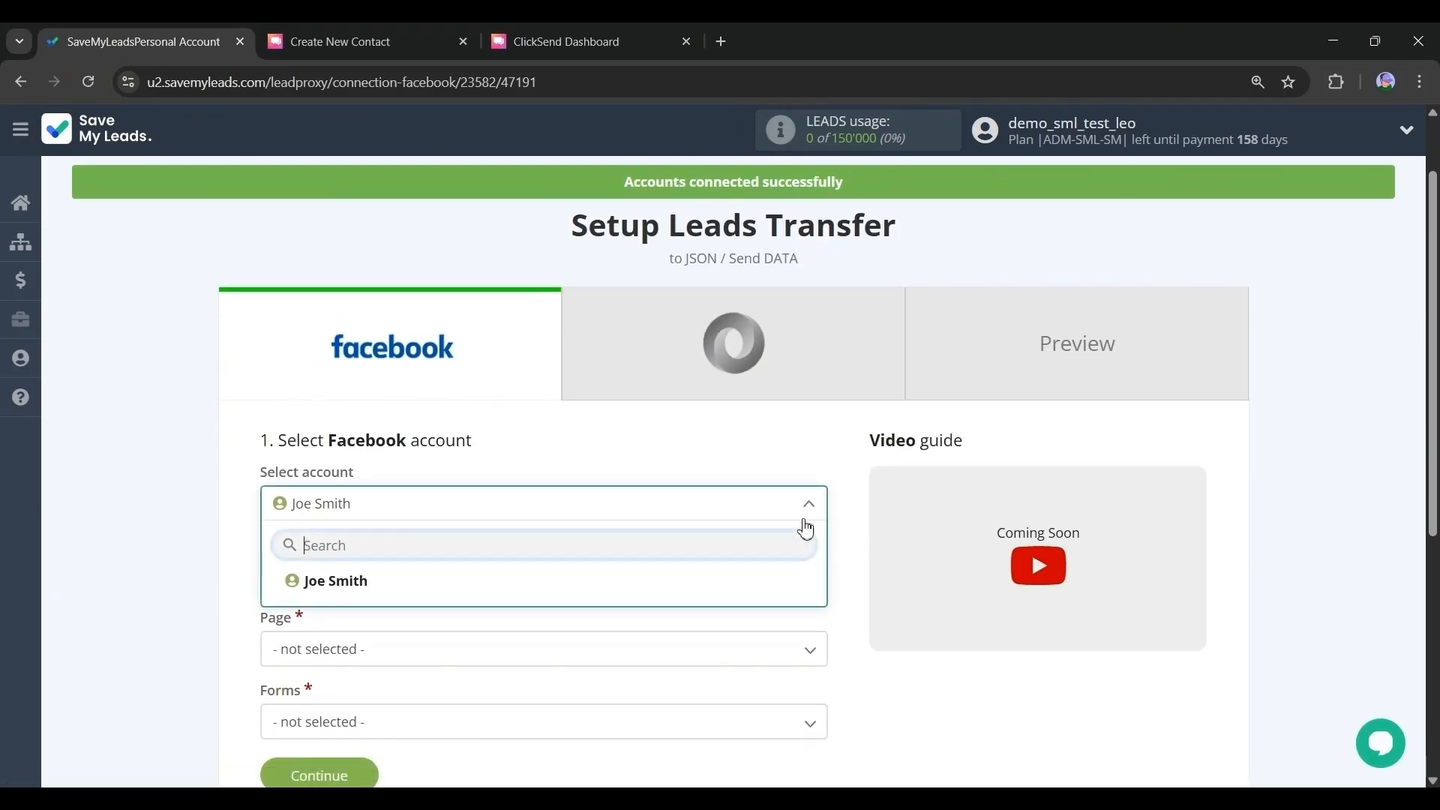
left_click(362, 587)
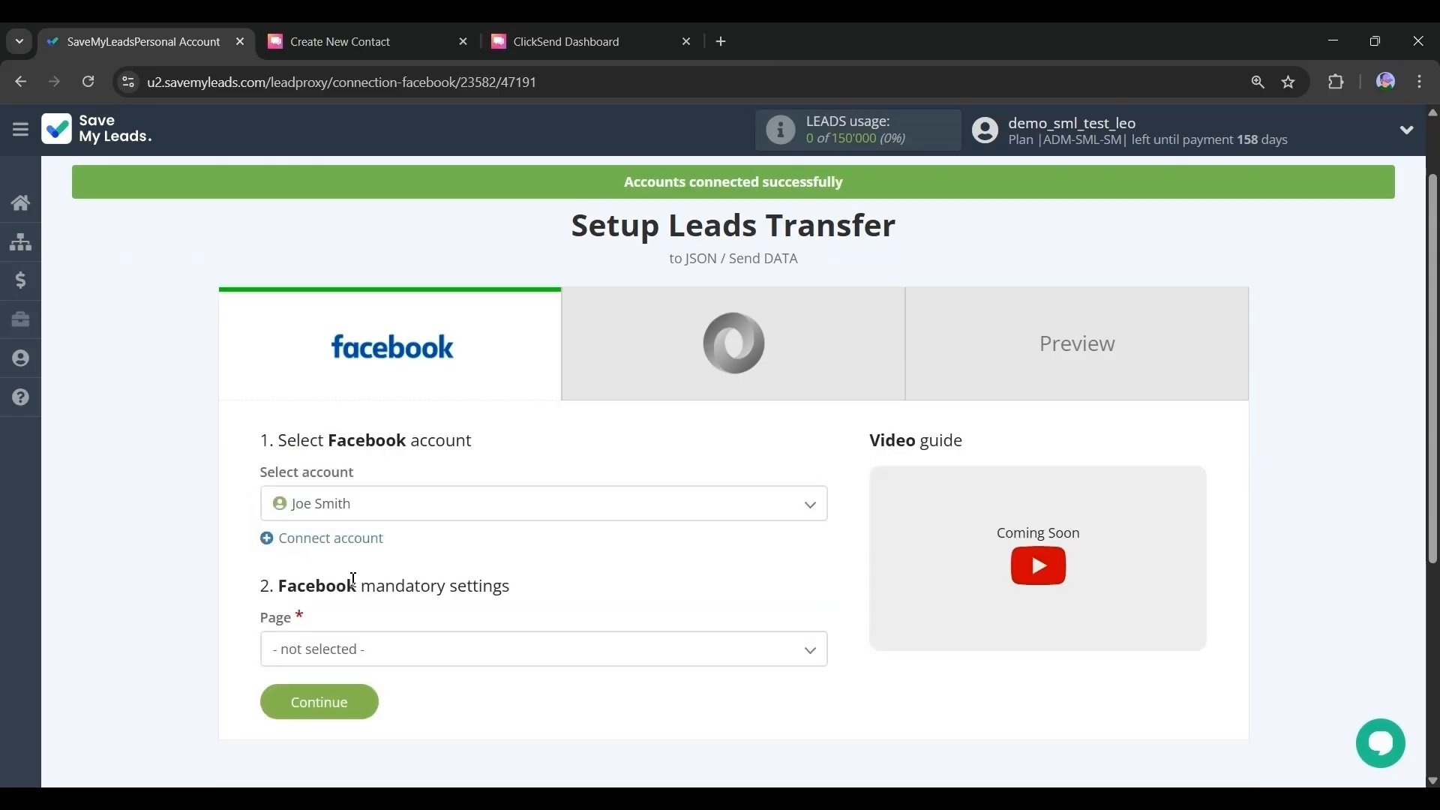
scroll(353, 580, "down", 1)
left_click(808, 572)
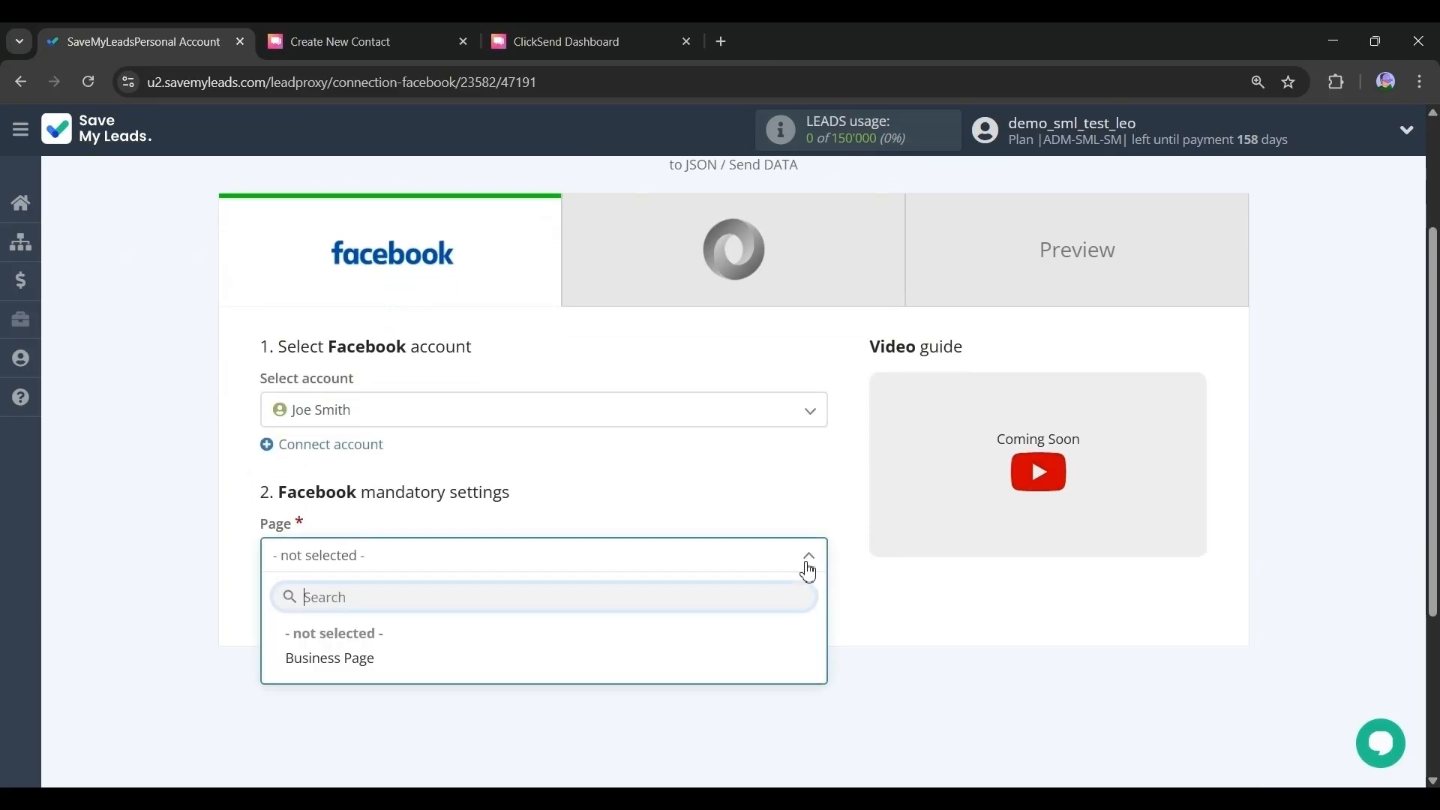
left_click(369, 663)
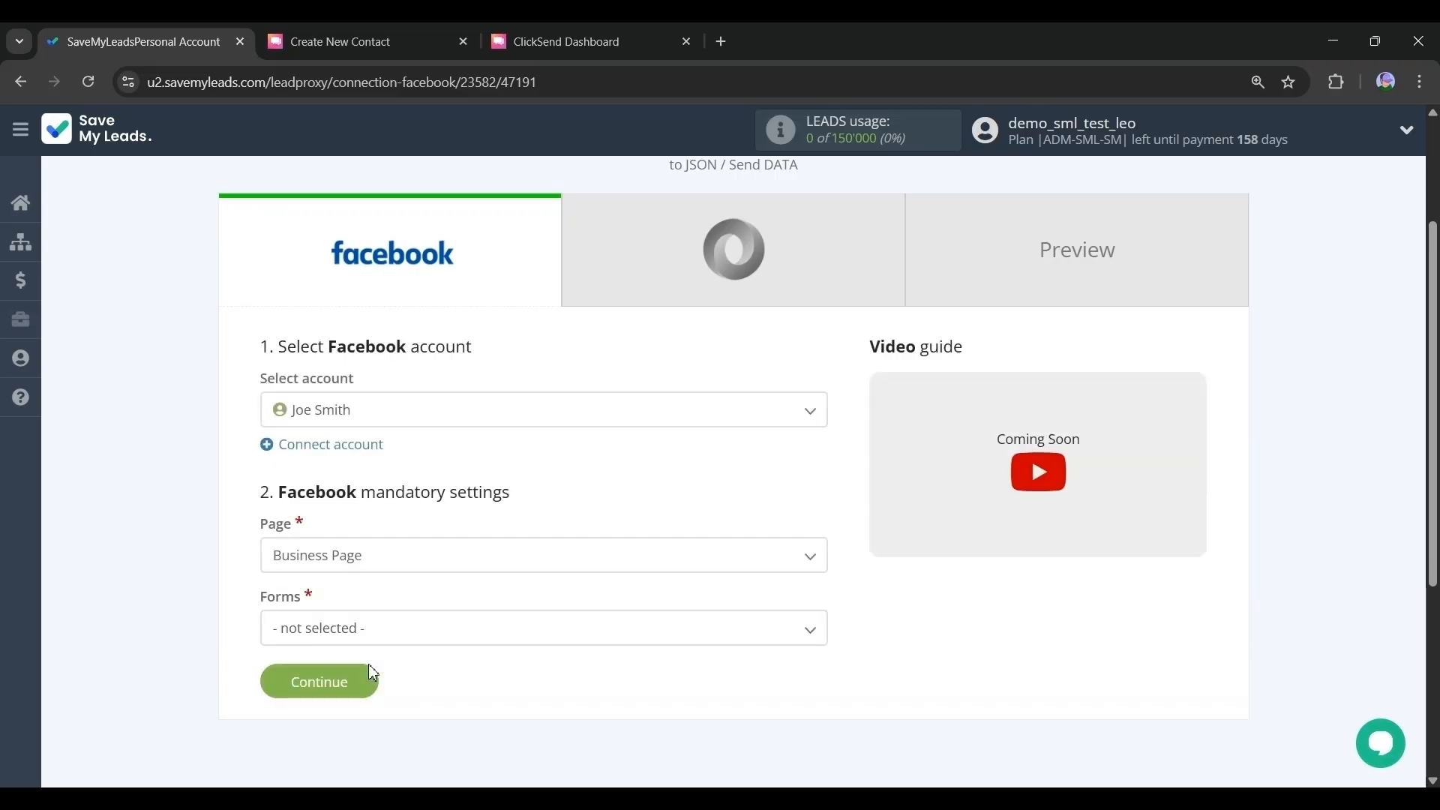
left_click(809, 637)
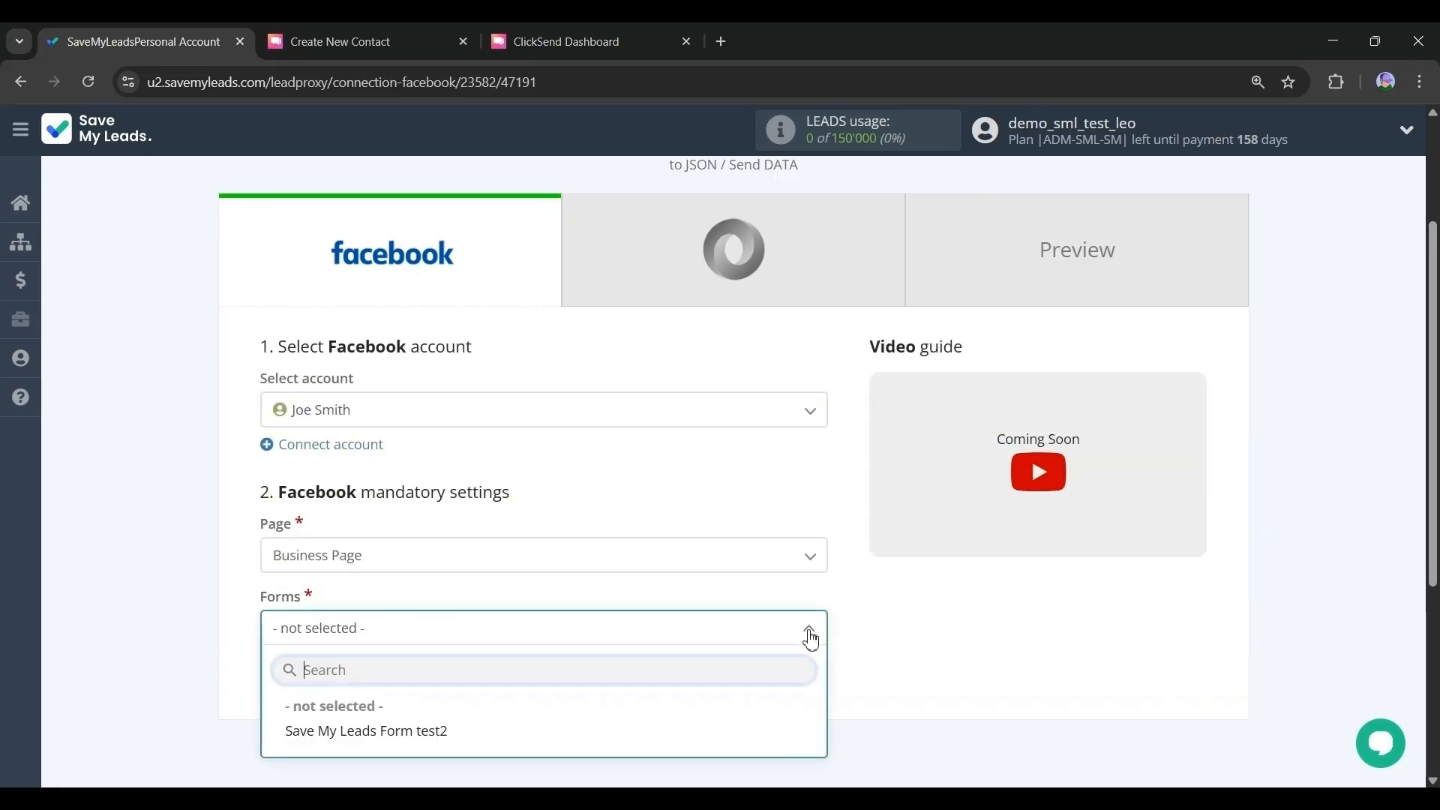
left_click(438, 741)
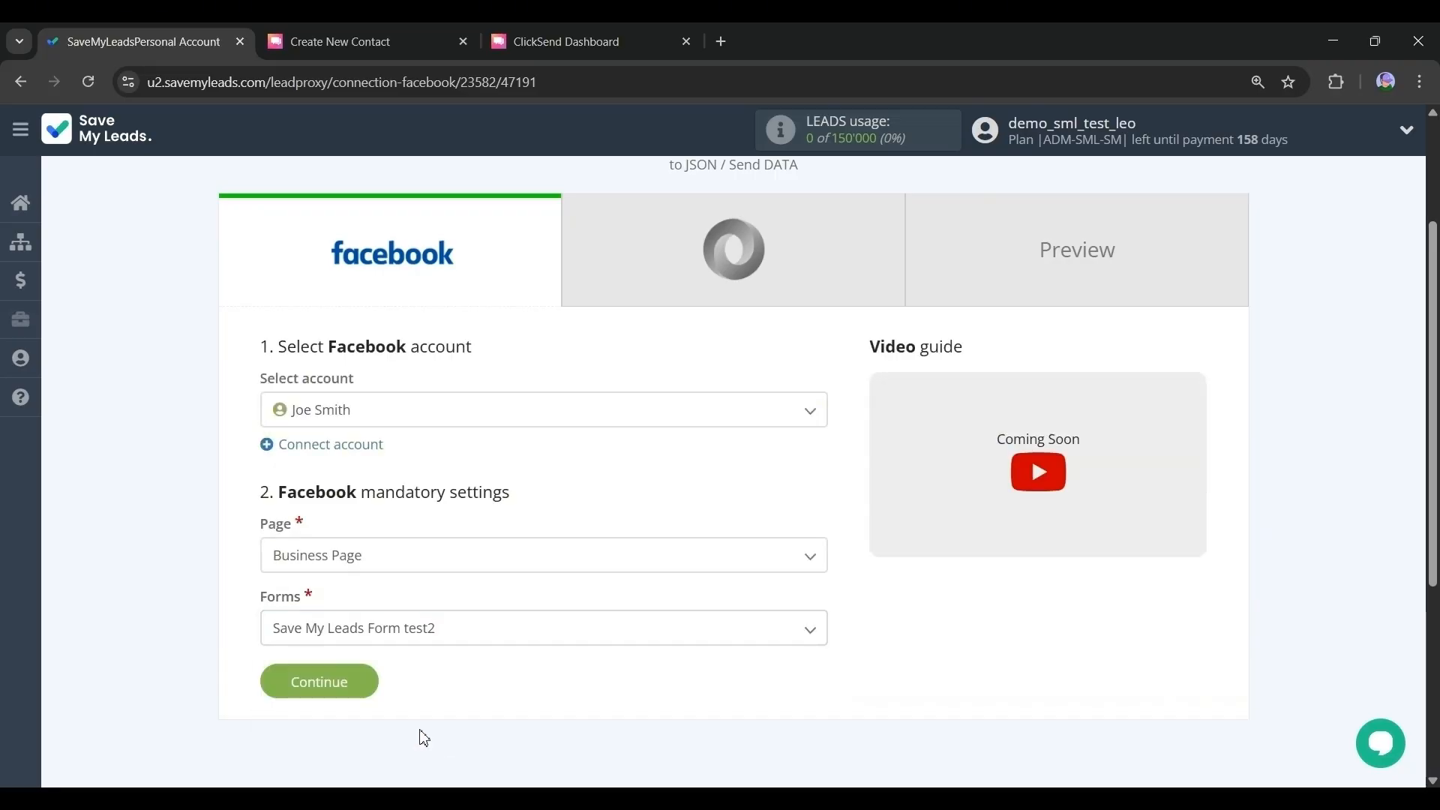
left_click(334, 691)
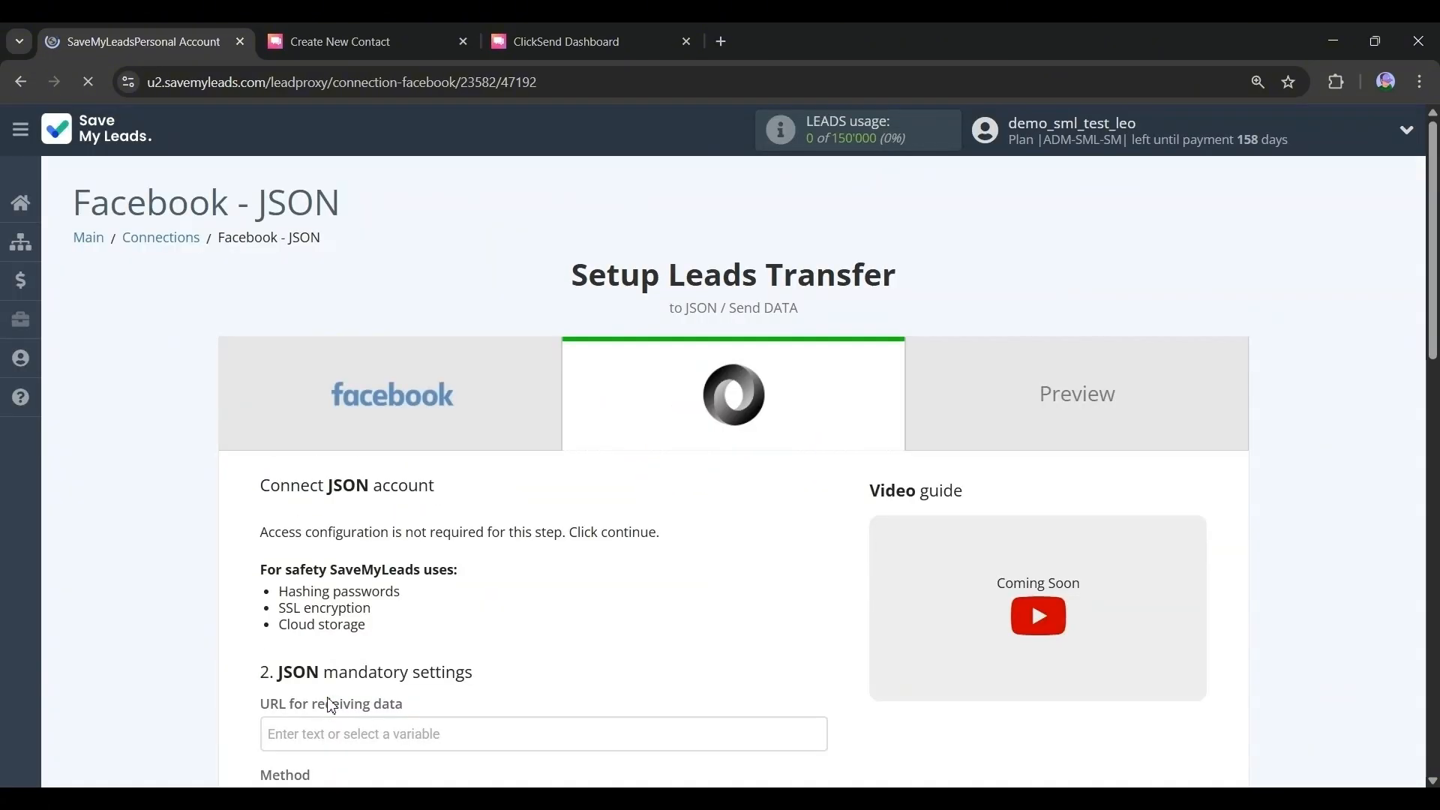
scroll(778, 480, "down", 1)
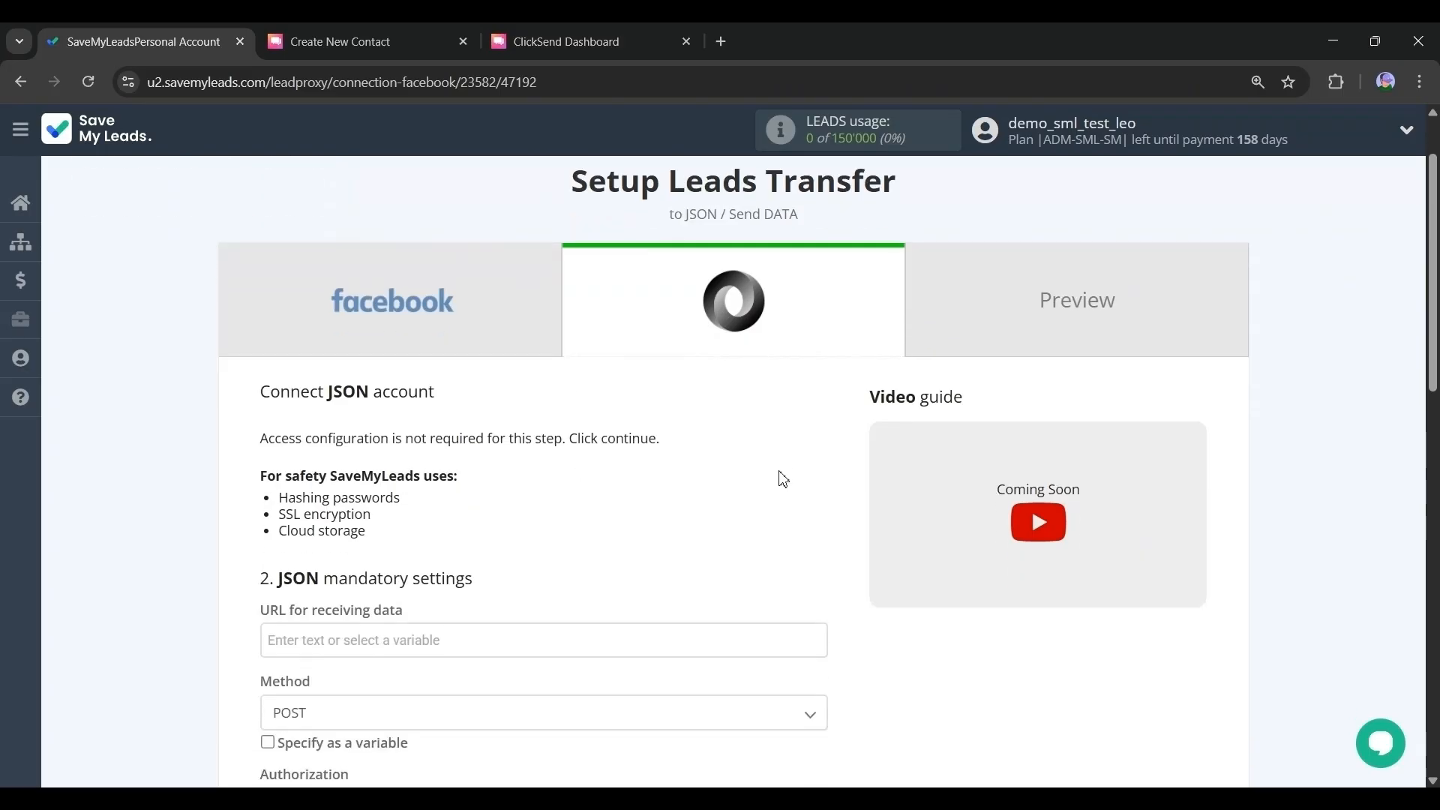
scroll(782, 478, "down", 1)
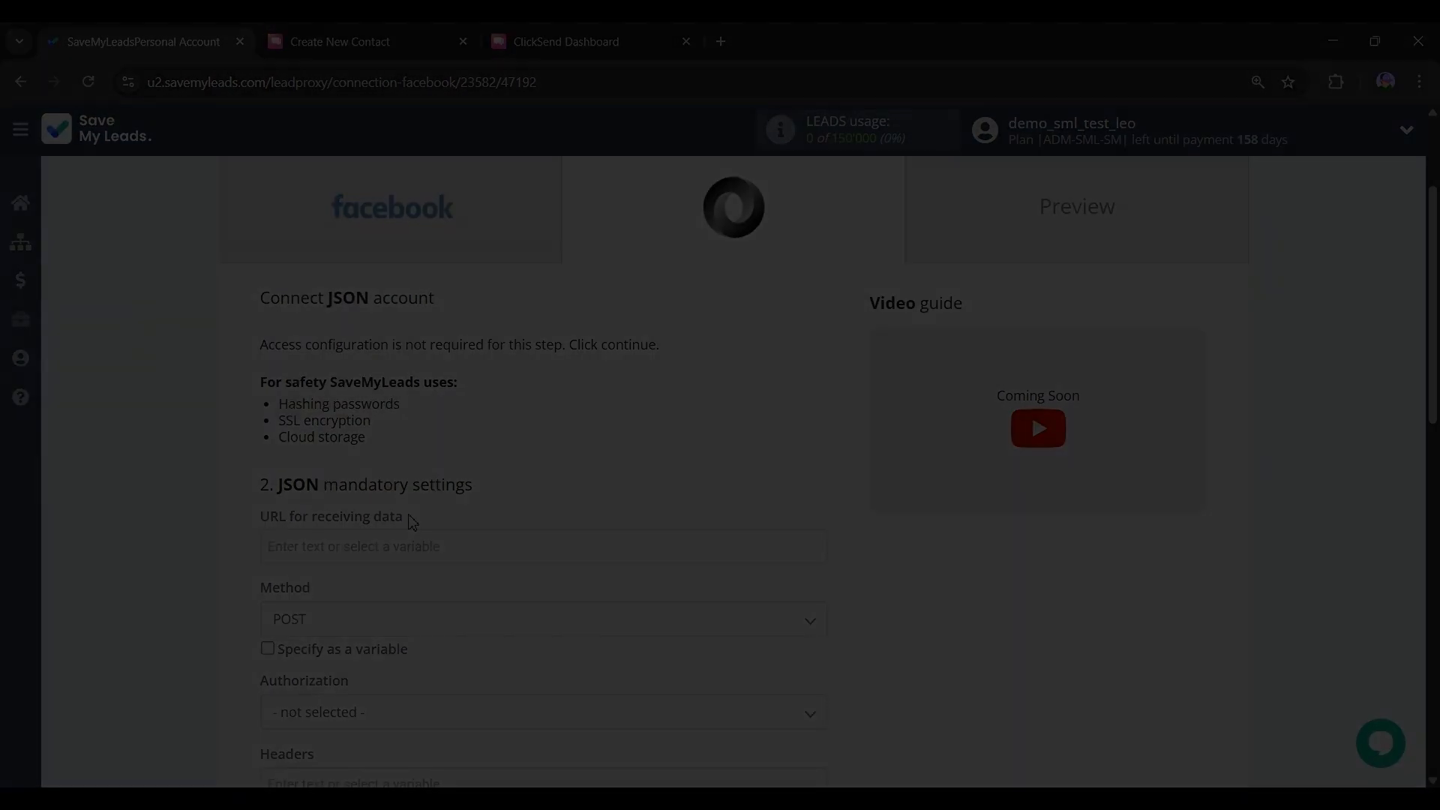
left_click(337, 45)
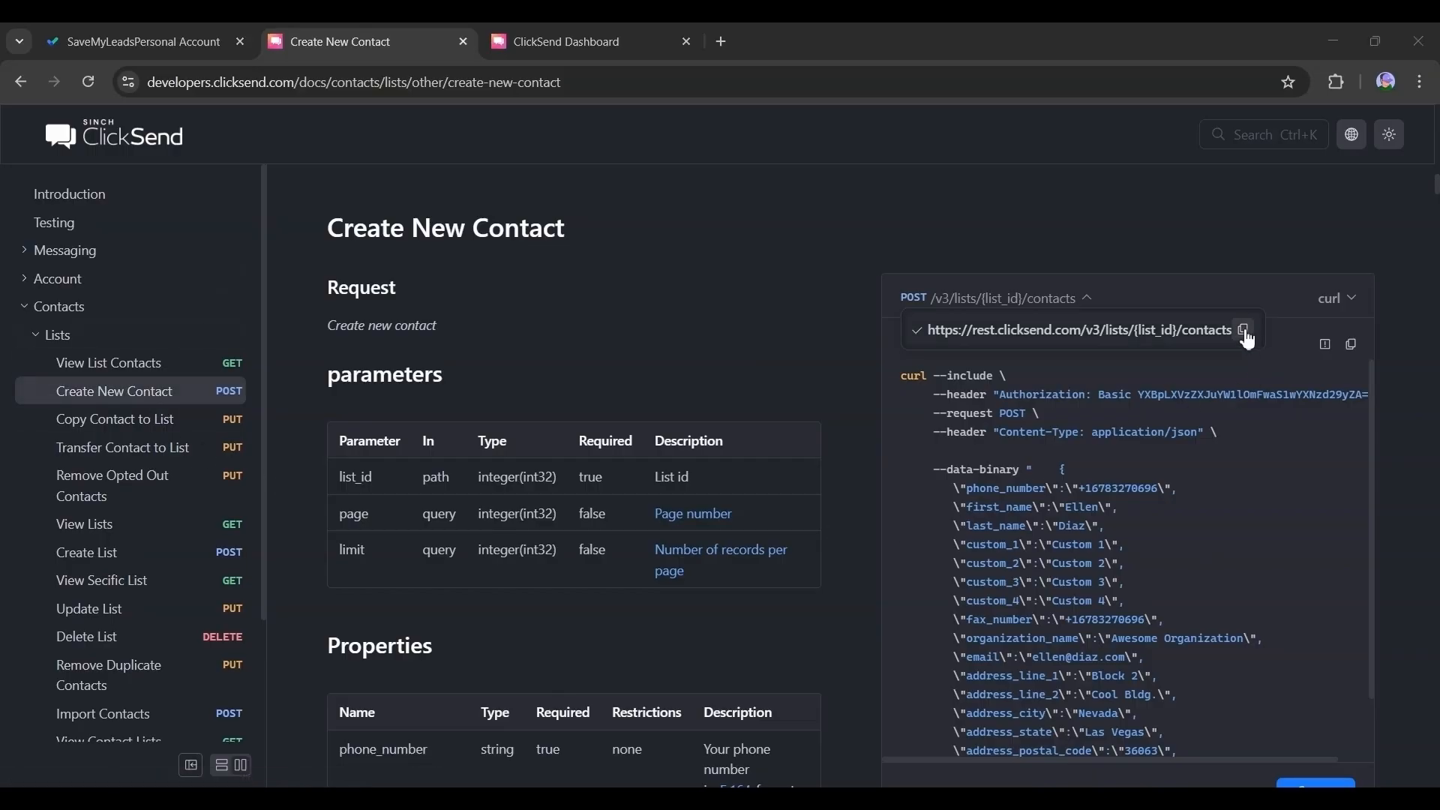
left_click(1244, 331)
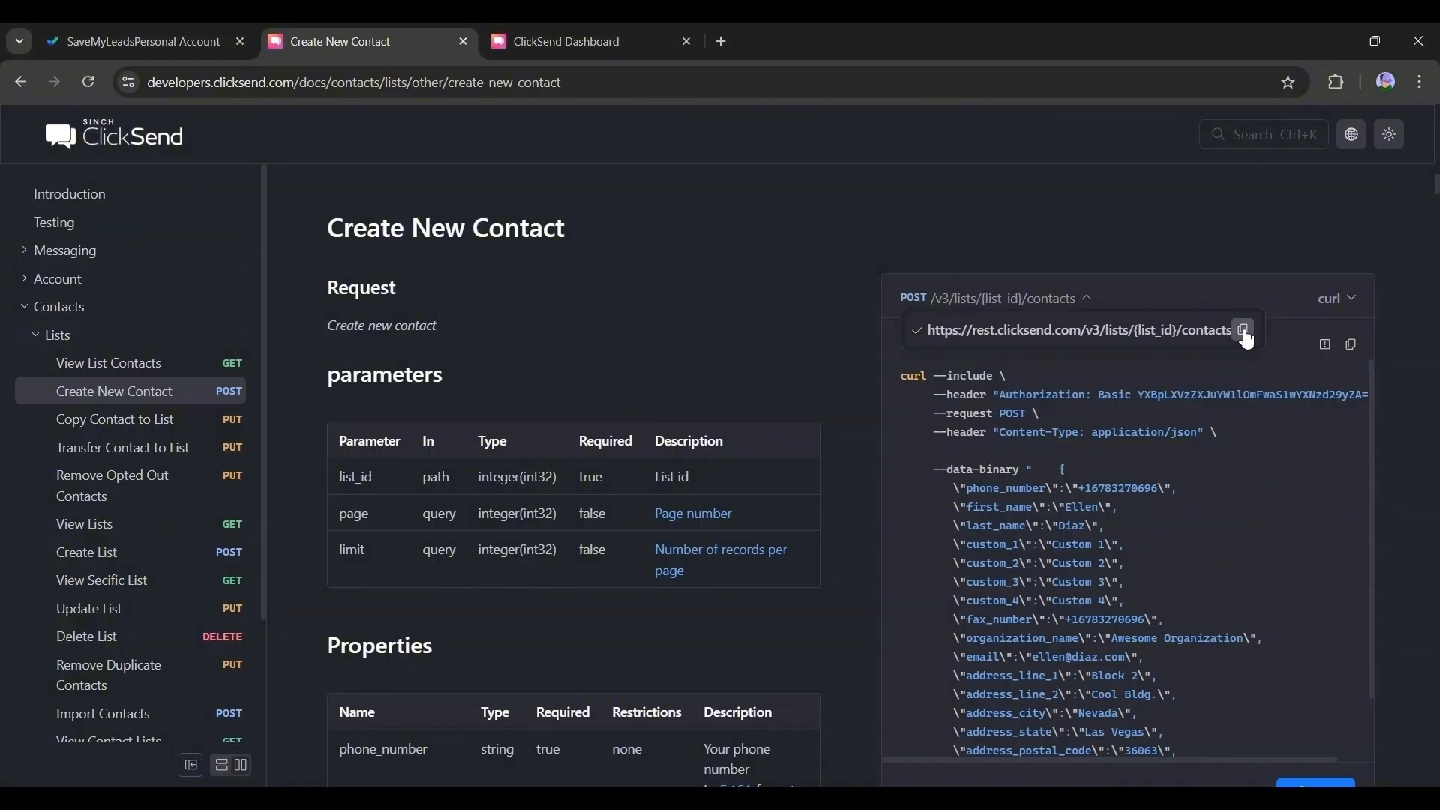
left_click(199, 47)
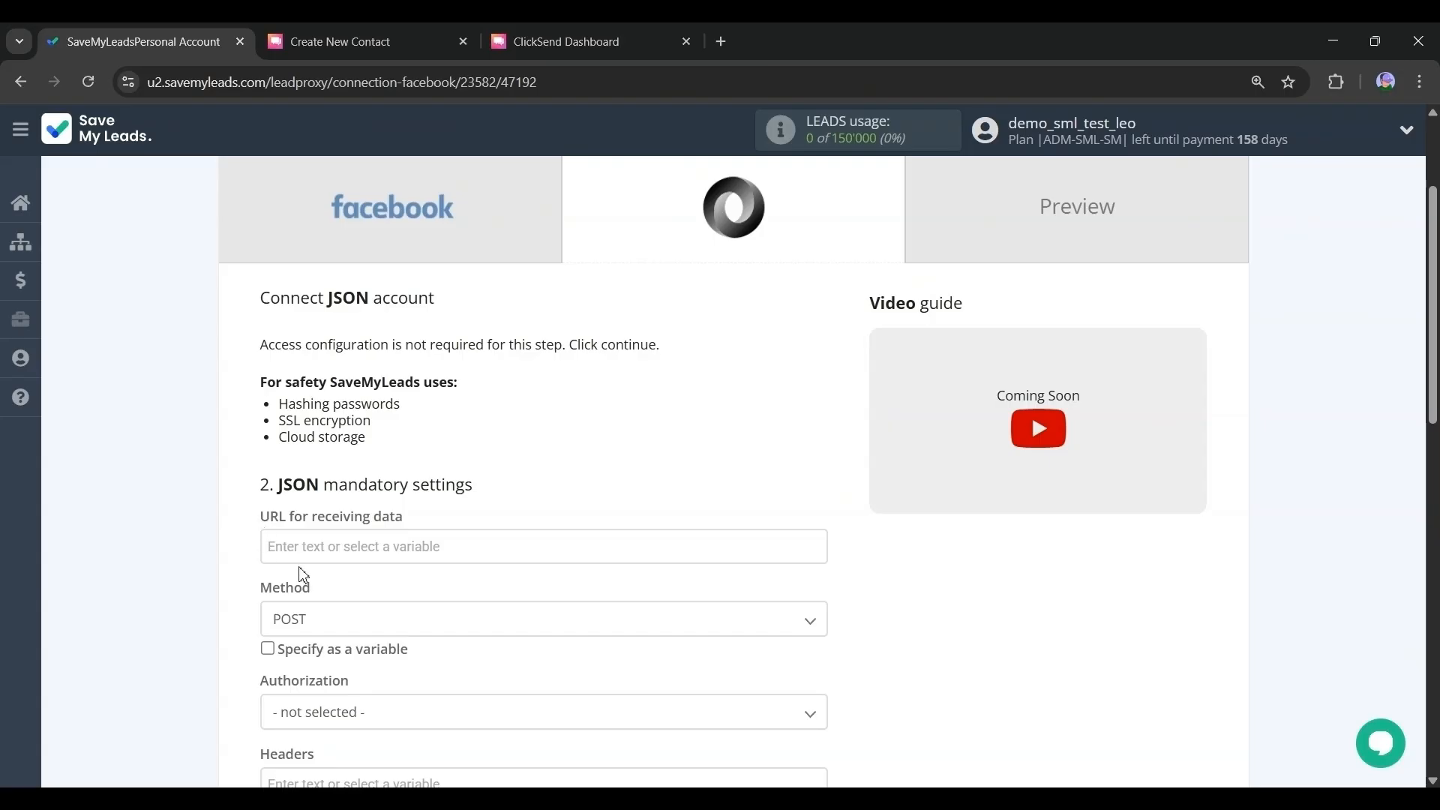
left_click(452, 557)
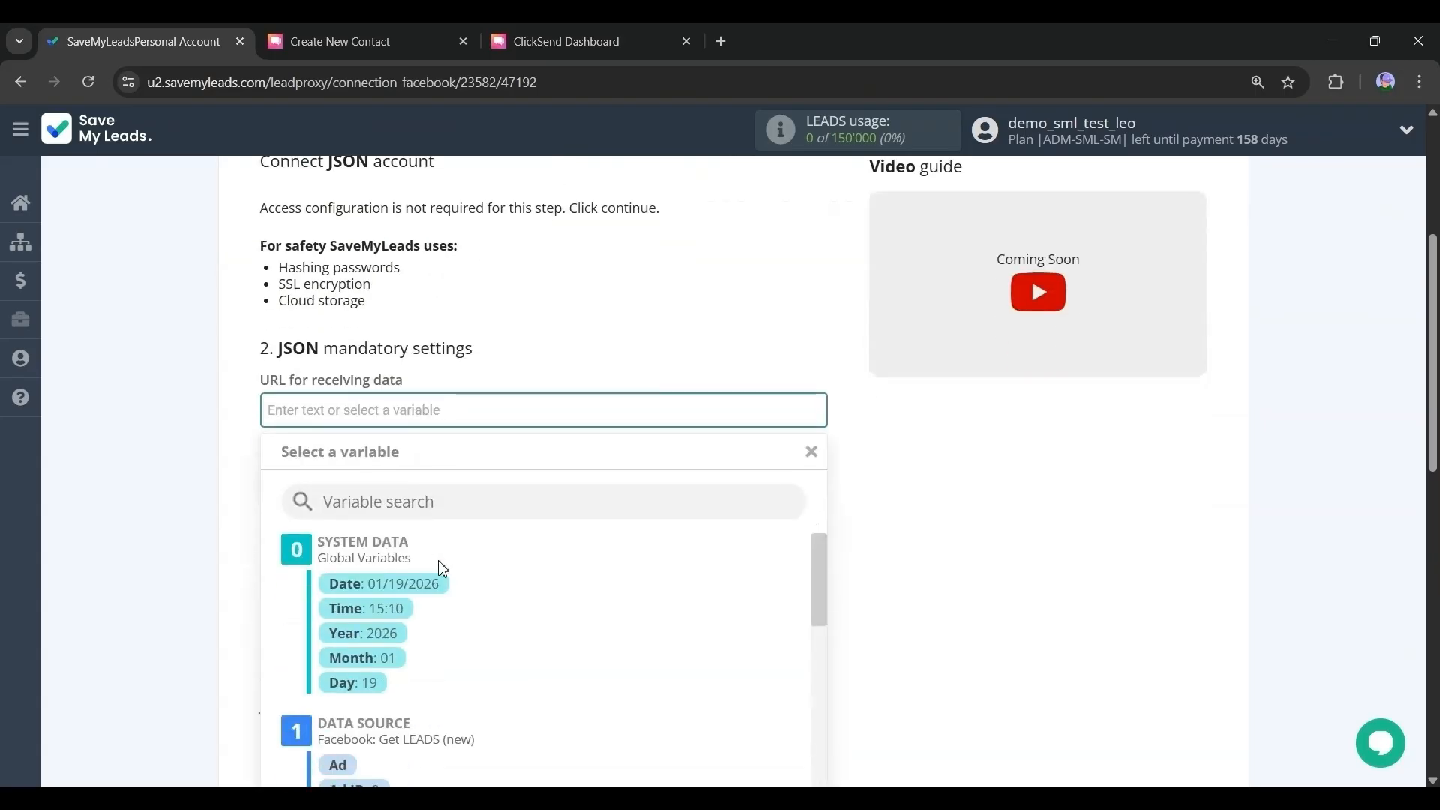
type("https://rest.clicksend.com/v3/lists/ n / a /contacts")
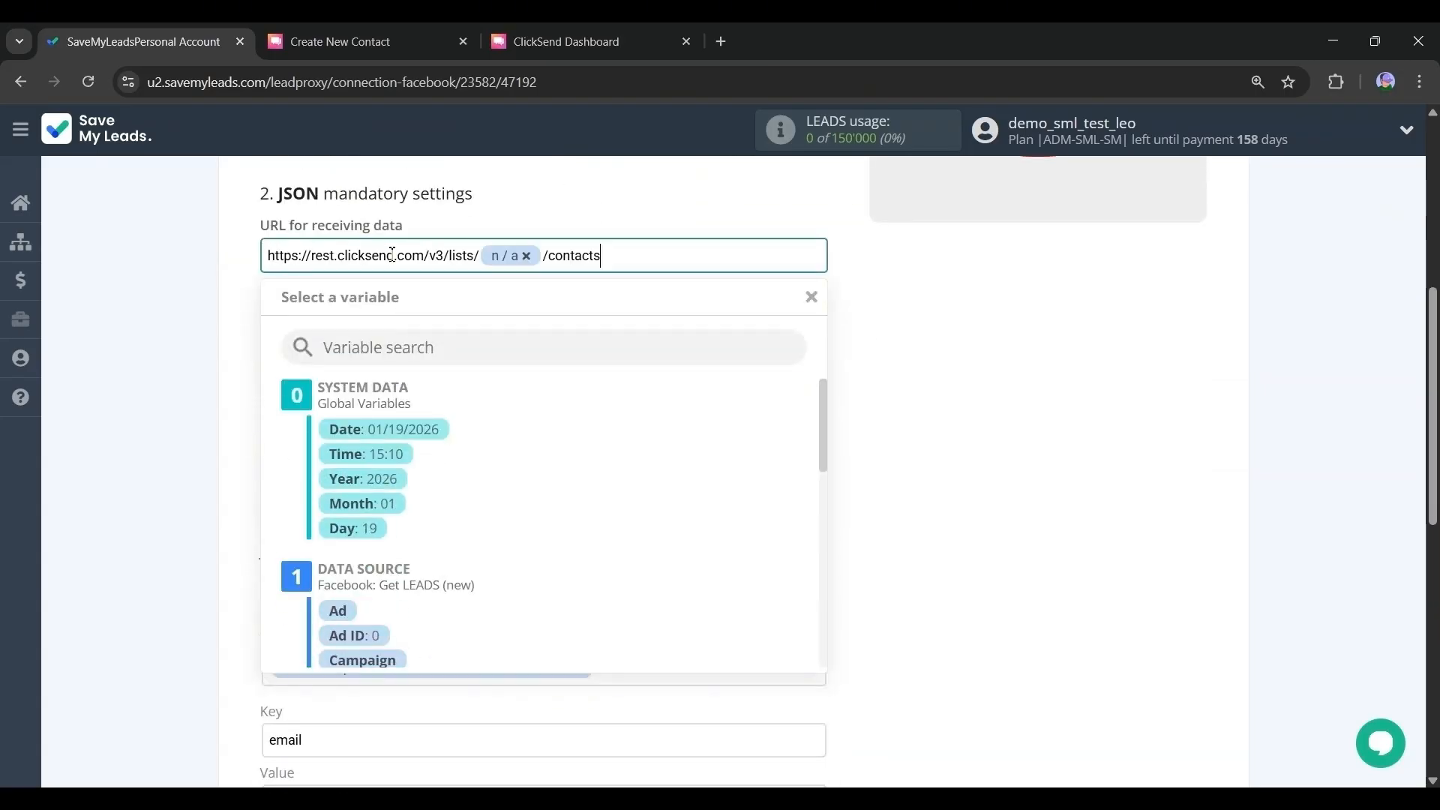
left_click(879, 283)
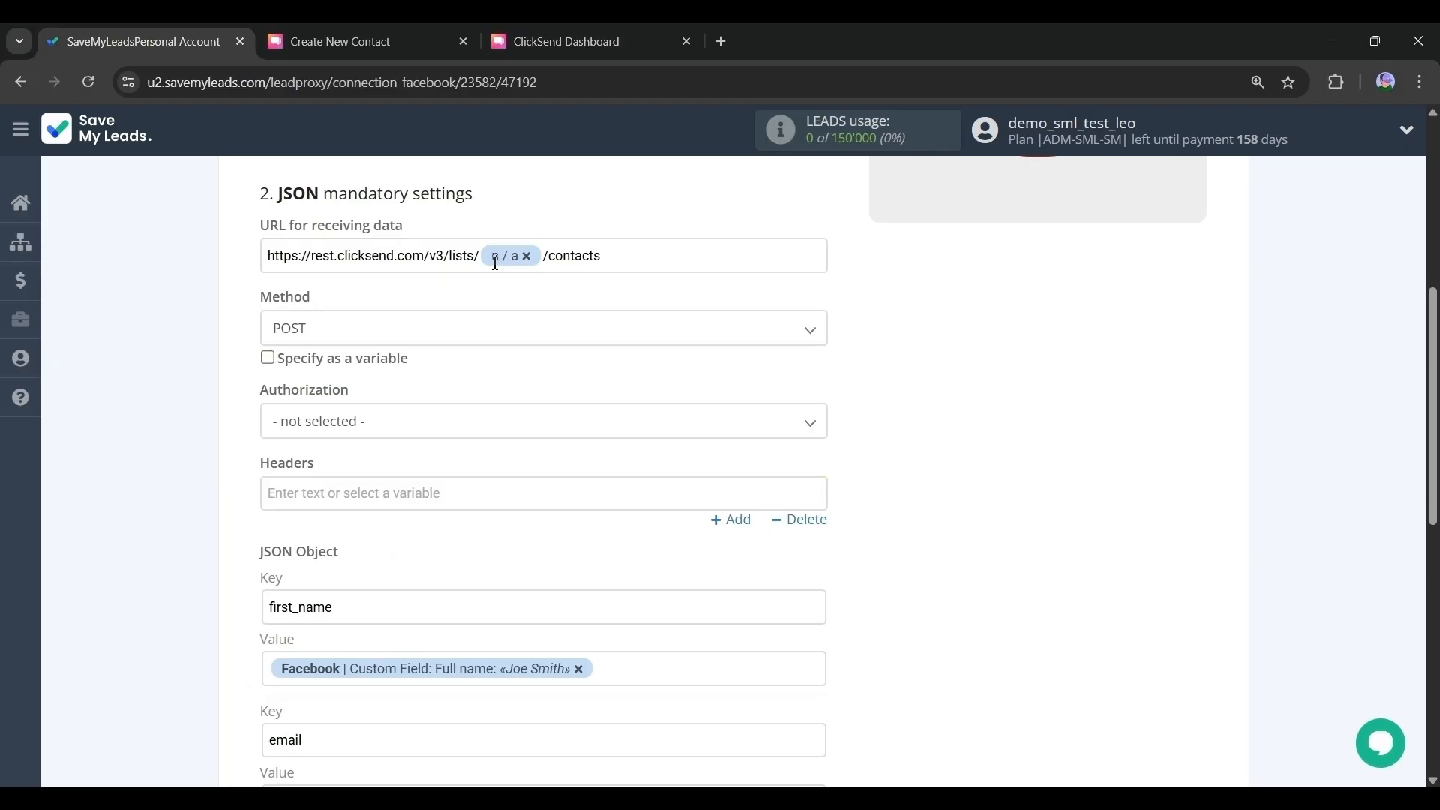
- Copy the list ID 3524041 from the SaveMyLeads list's address in the ClickSend dashboard and replace the placeholder in the receiving URL with it
left_click(603, 41)
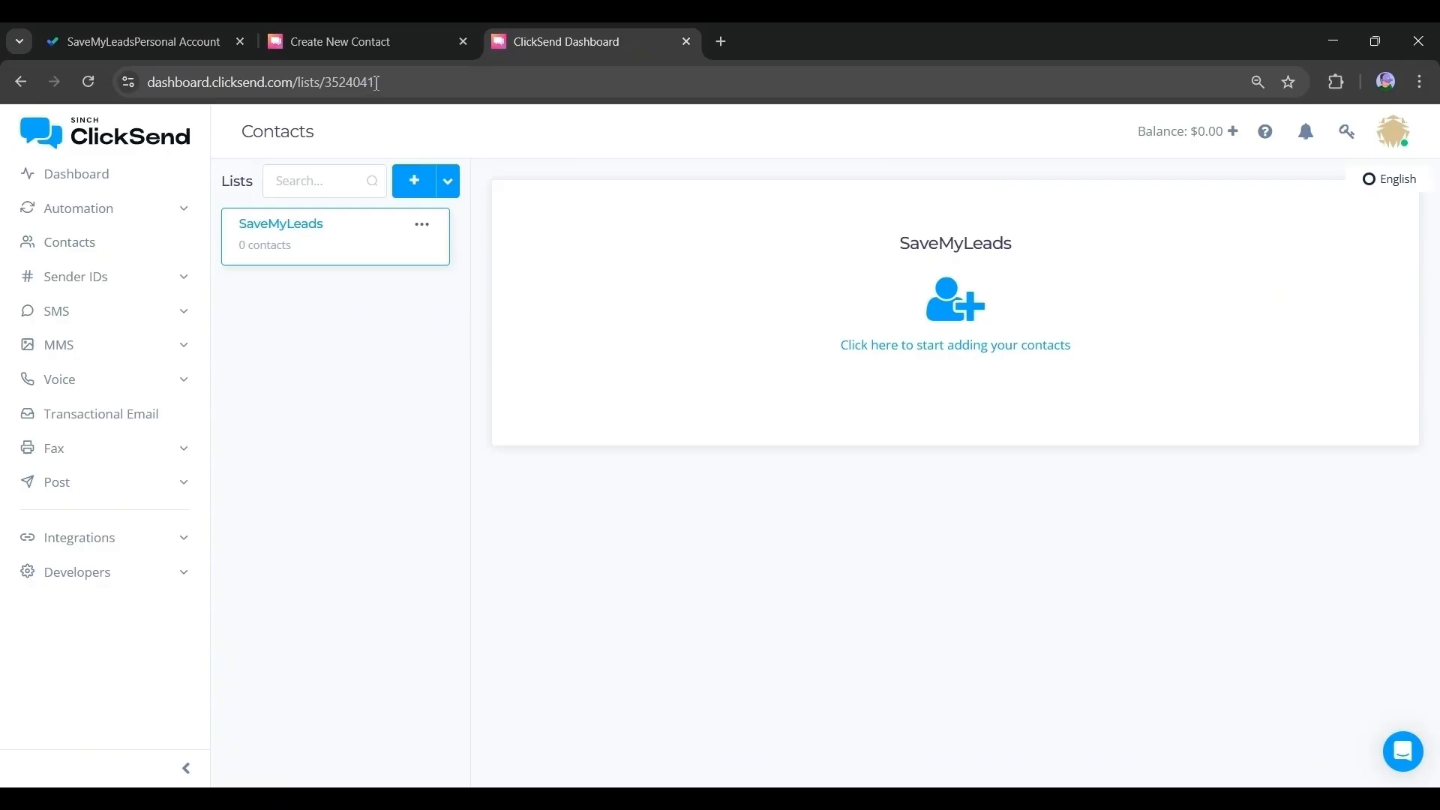
left_click_drag(377, 82, 324, 83)
key("ctrl+c")
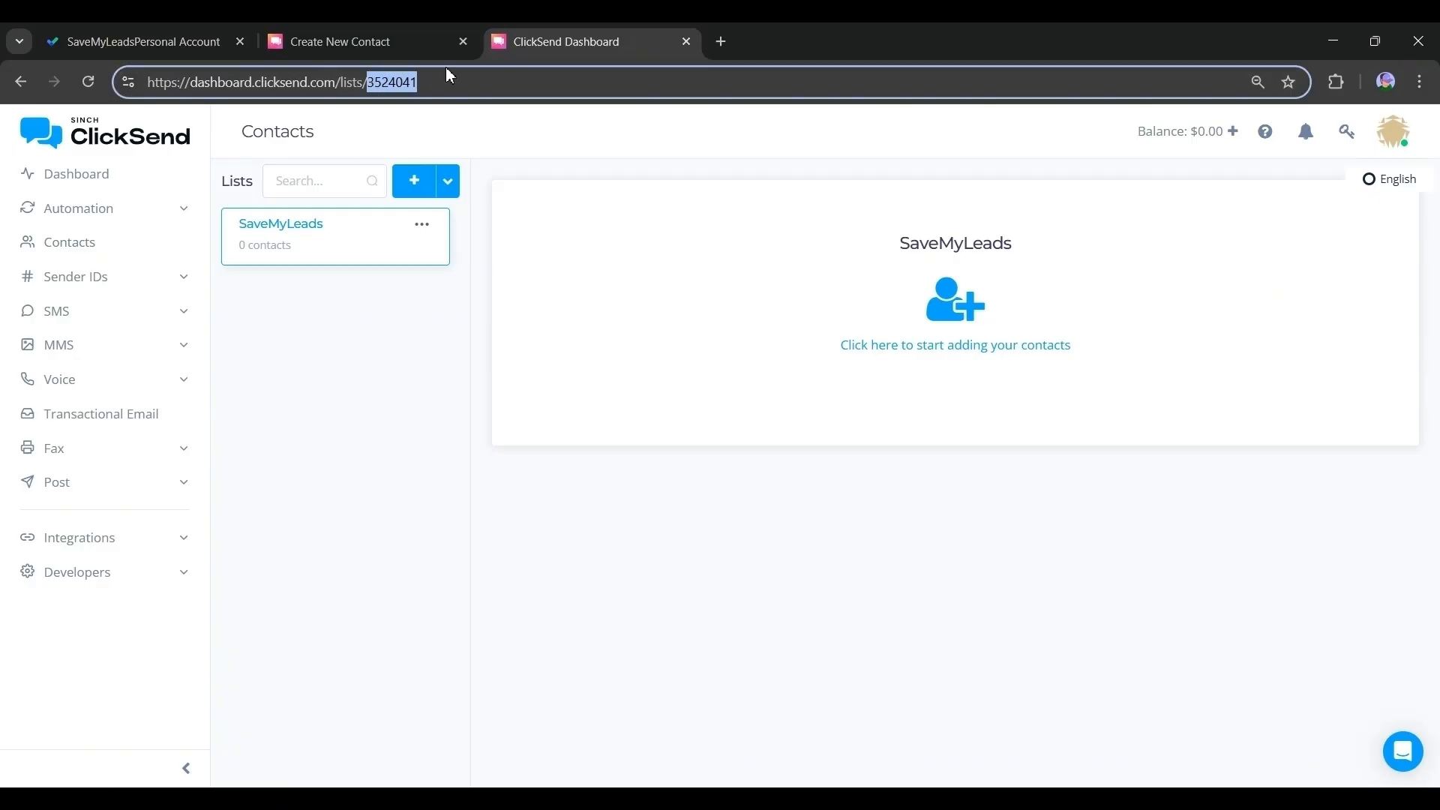
left_click(171, 37)
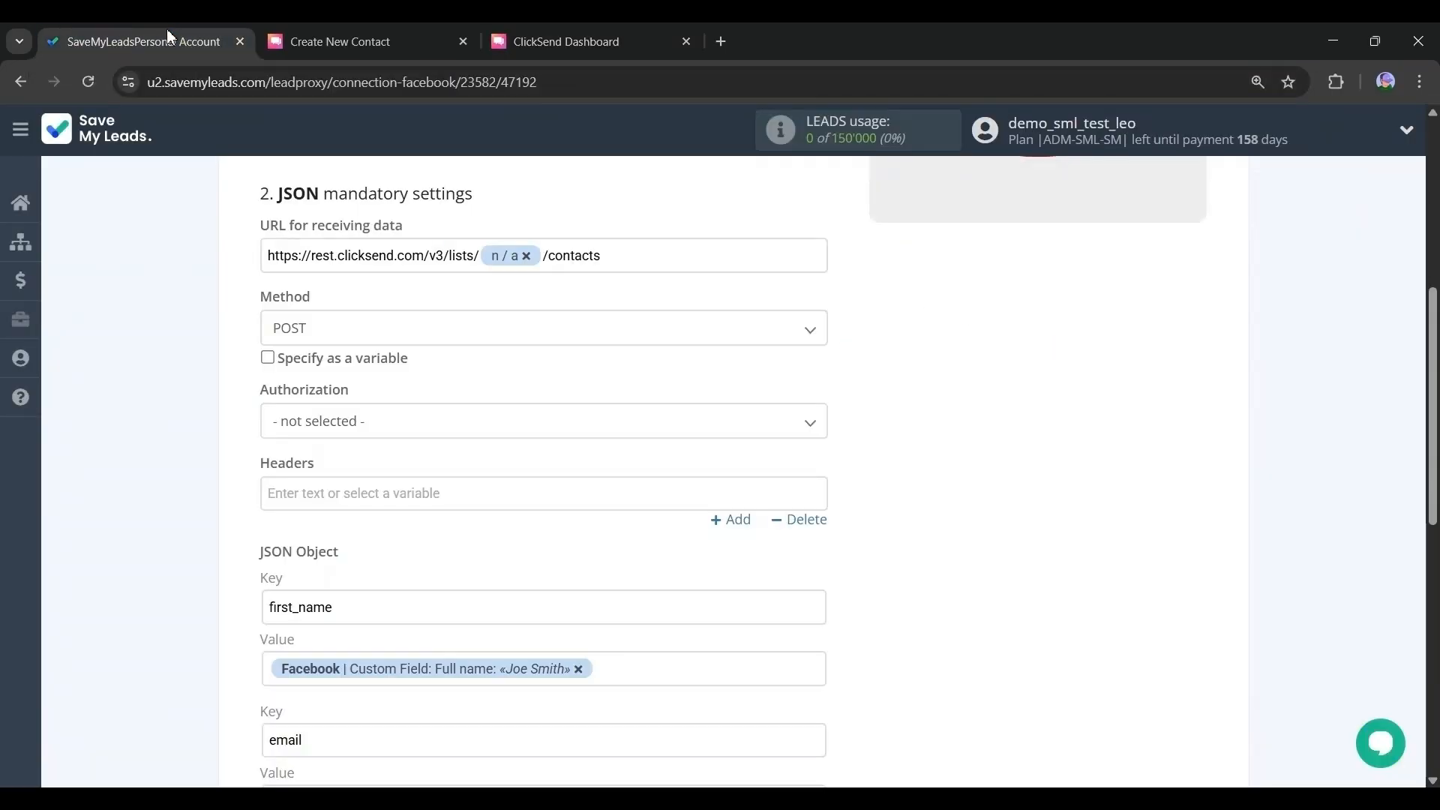
left_click(544, 254)
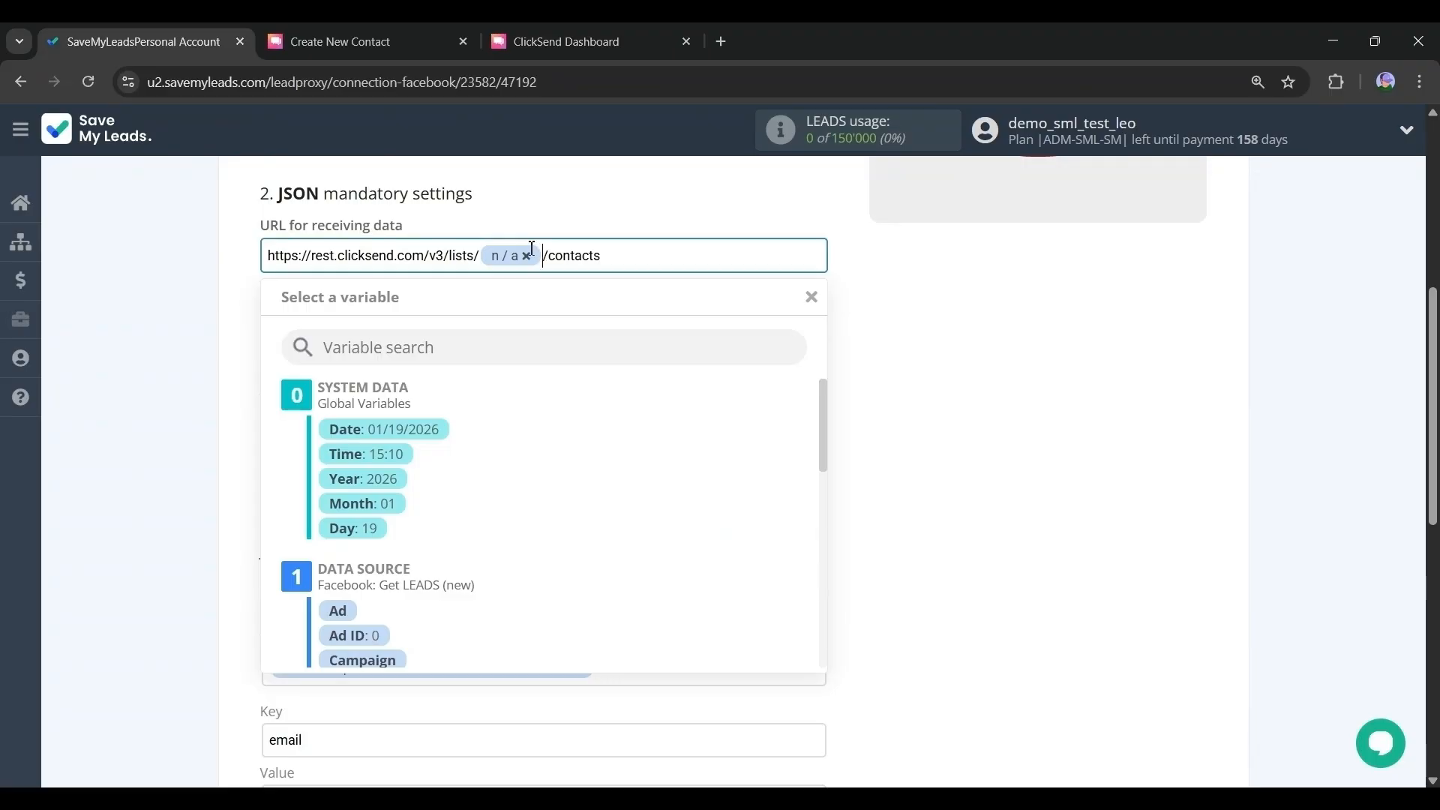
left_click(528, 256)
key("ctrl+v")
left_click(864, 327)
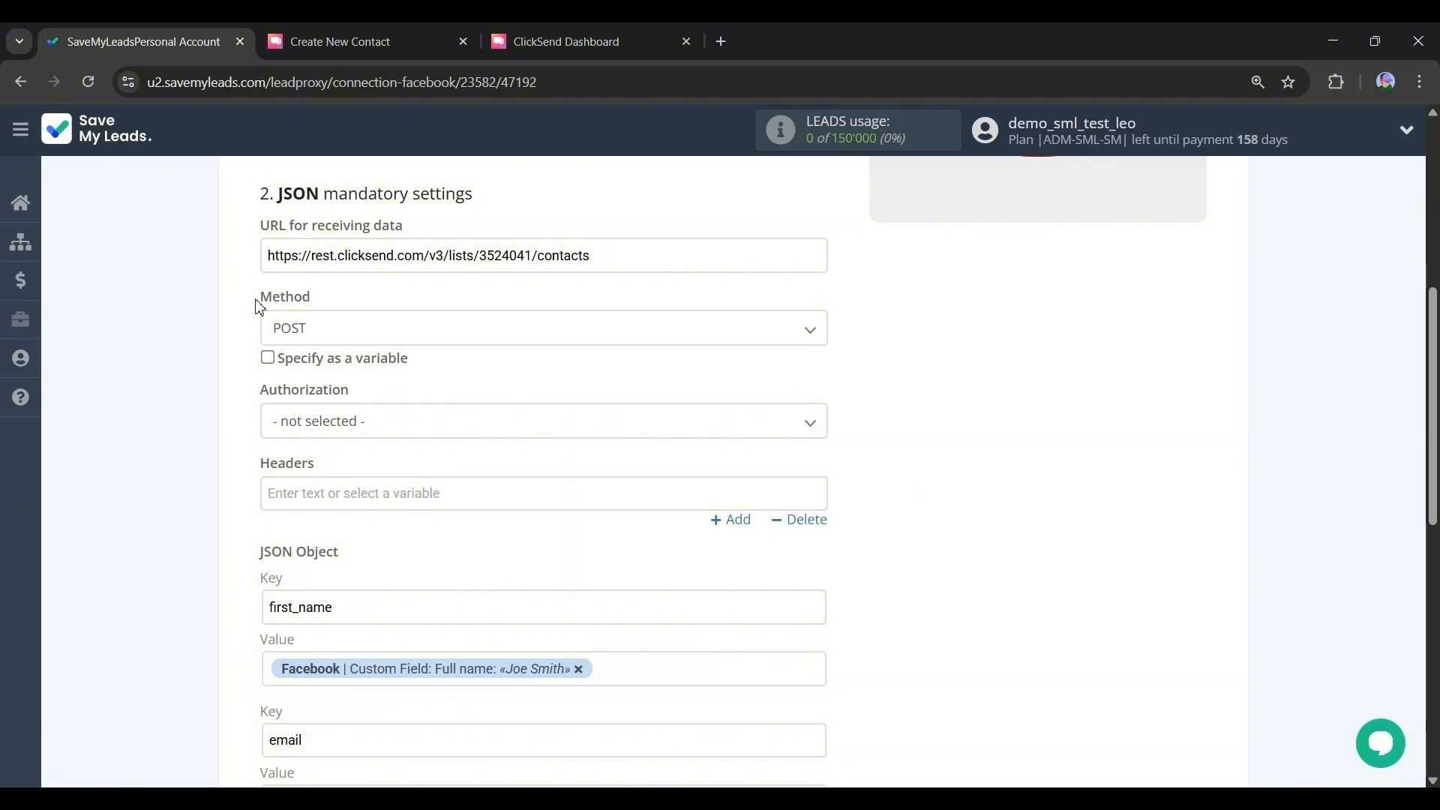
- Choose POST as the request method and Basic as the authorization type
left_click(373, 341)
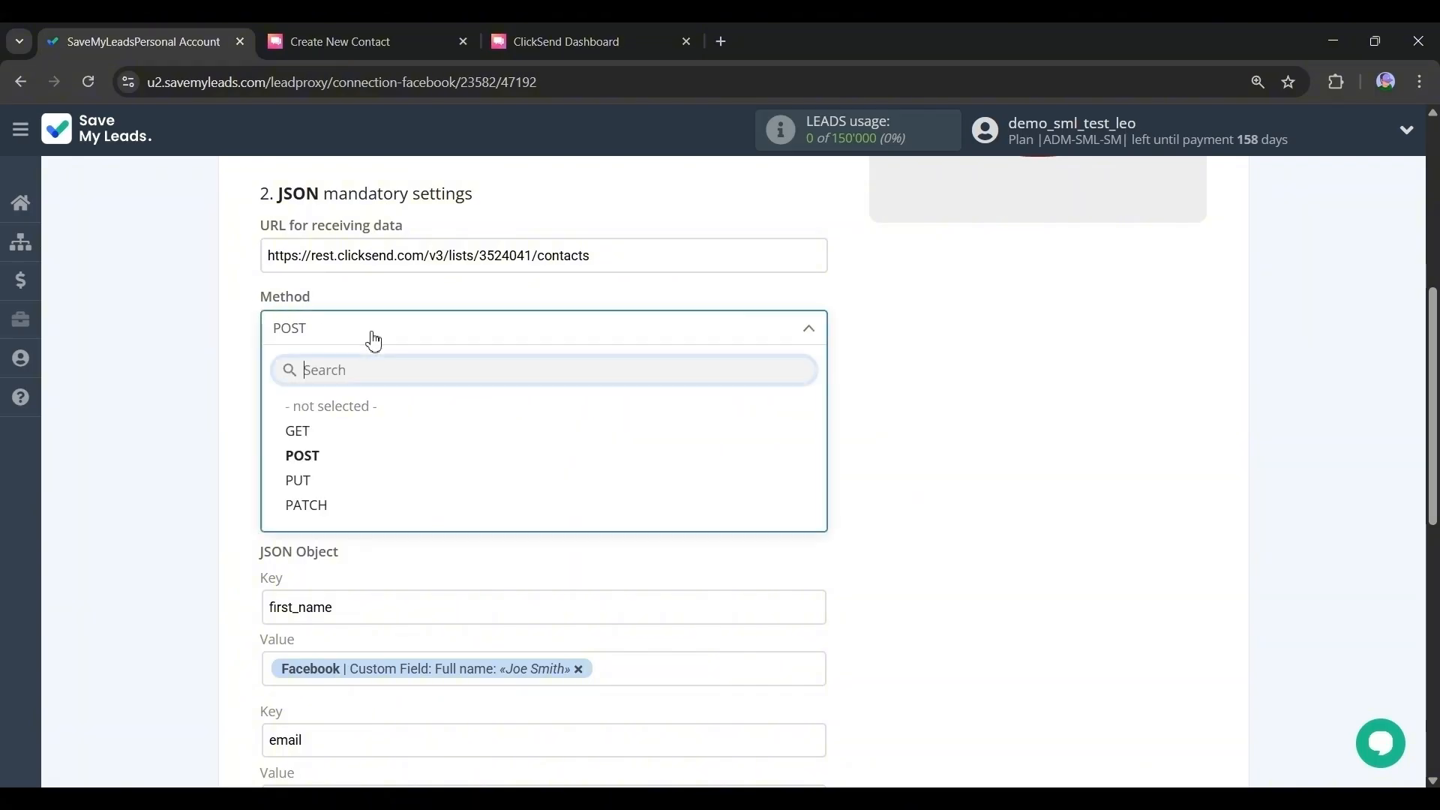
left_click(319, 467)
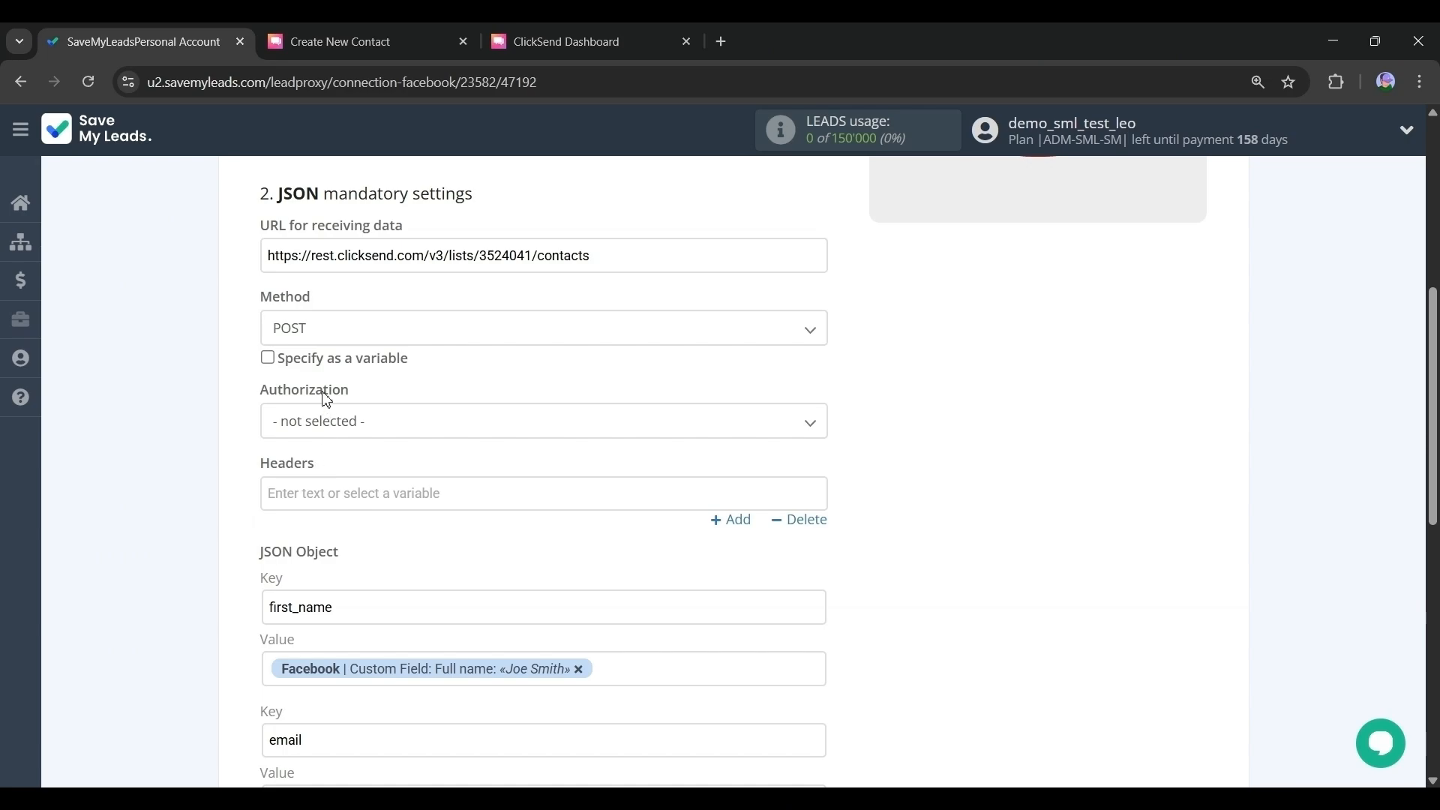
left_click(816, 432)
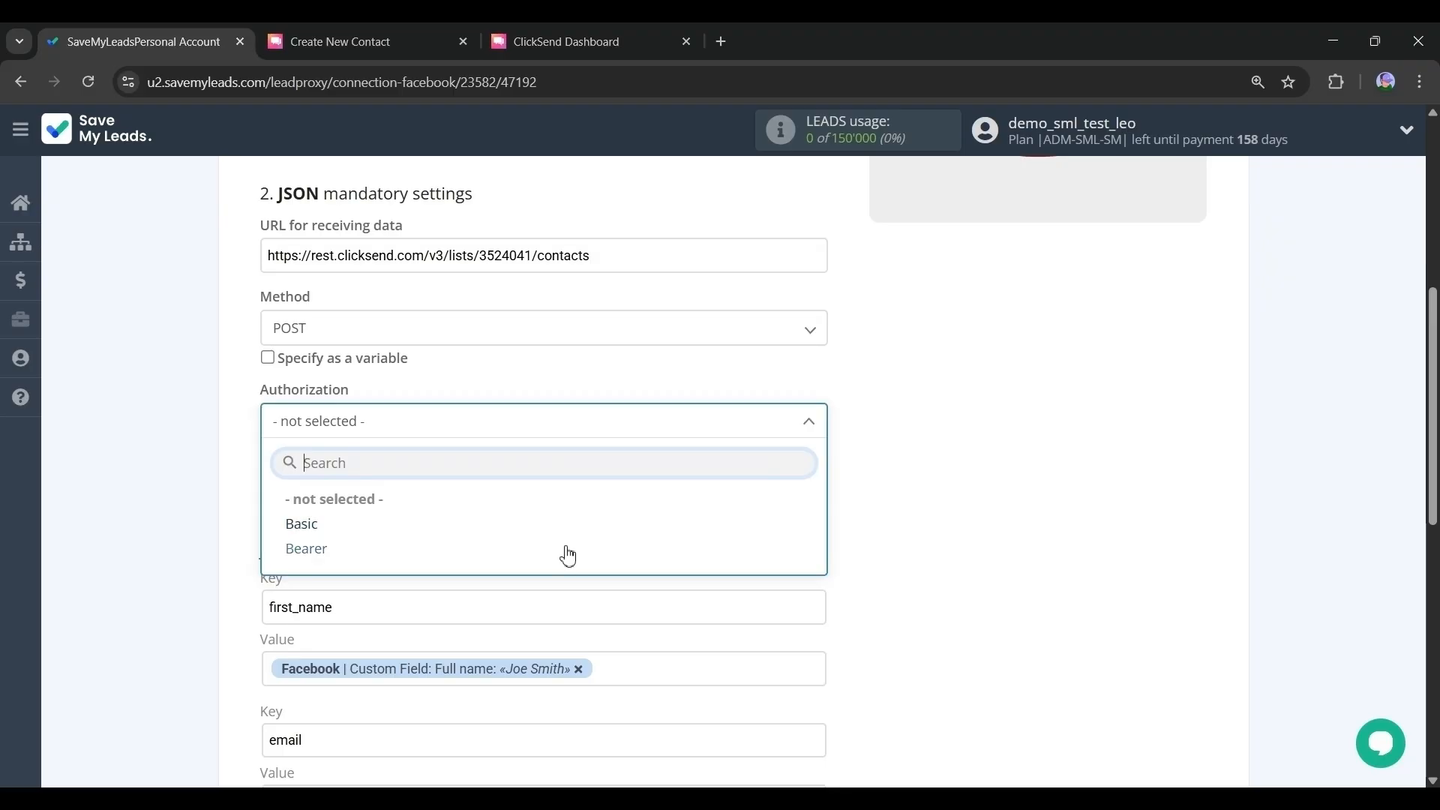
left_click(308, 525)
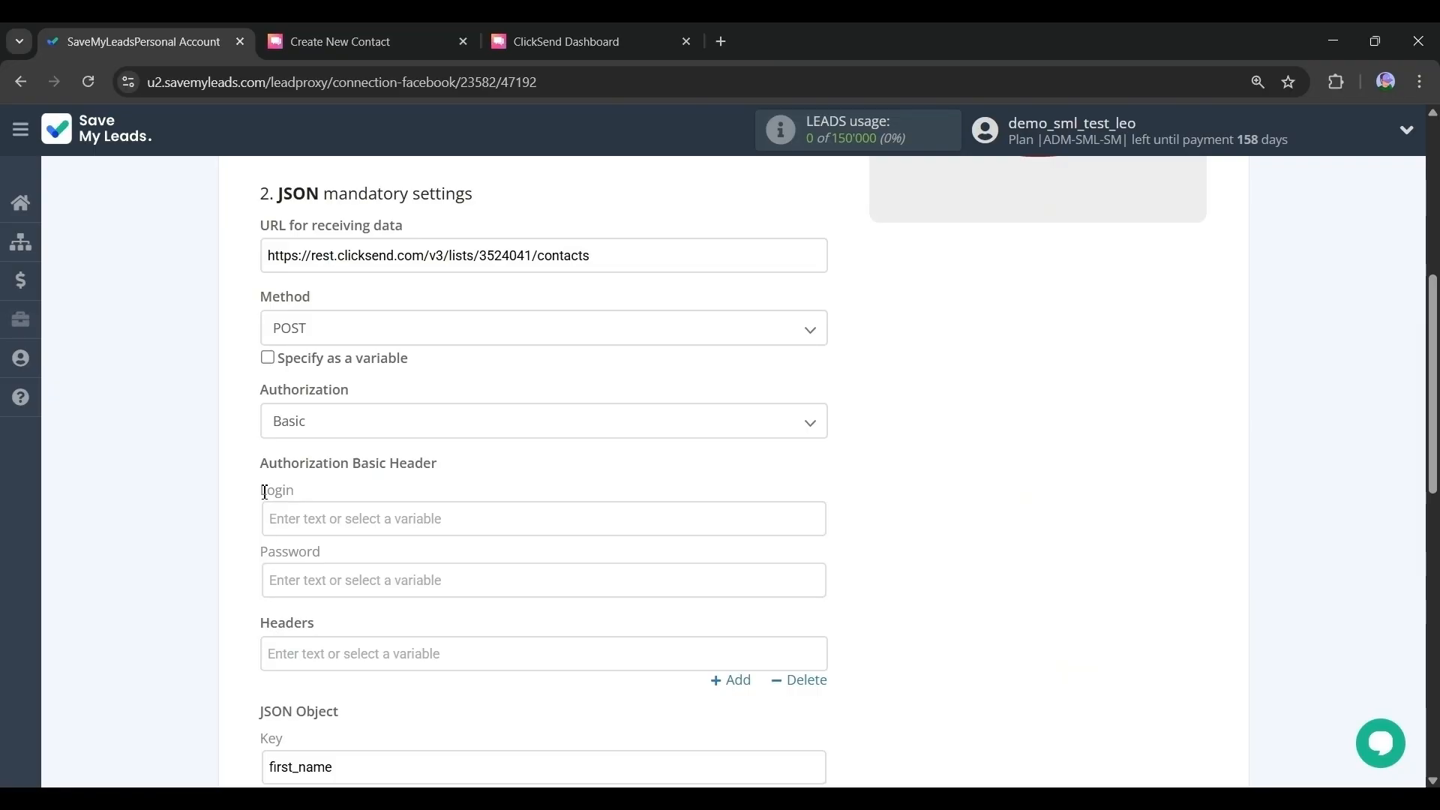
- Fill in the account login and the password for the Basic authorization header
left_click(488, 515)
key("ctrl+v")
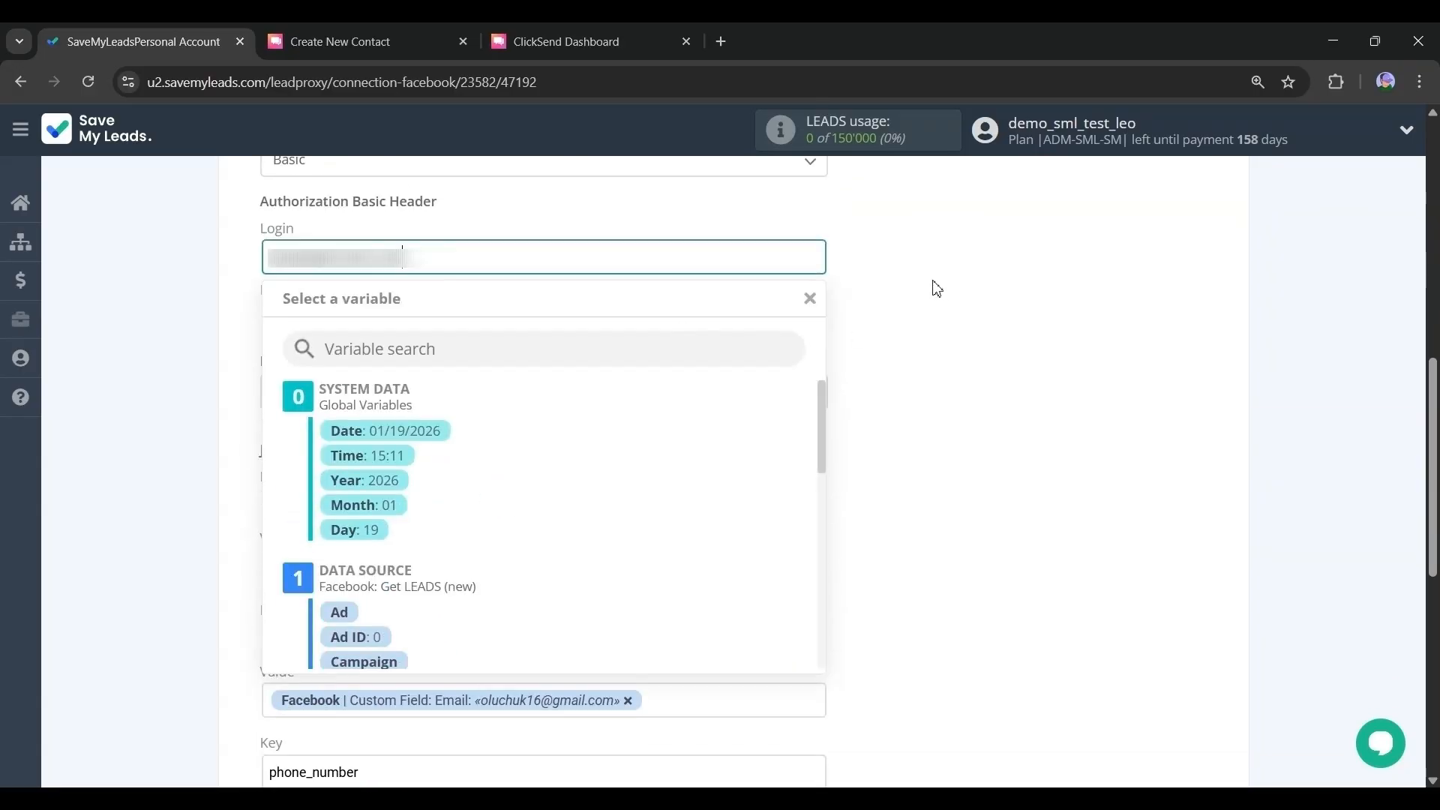
left_click(938, 289)
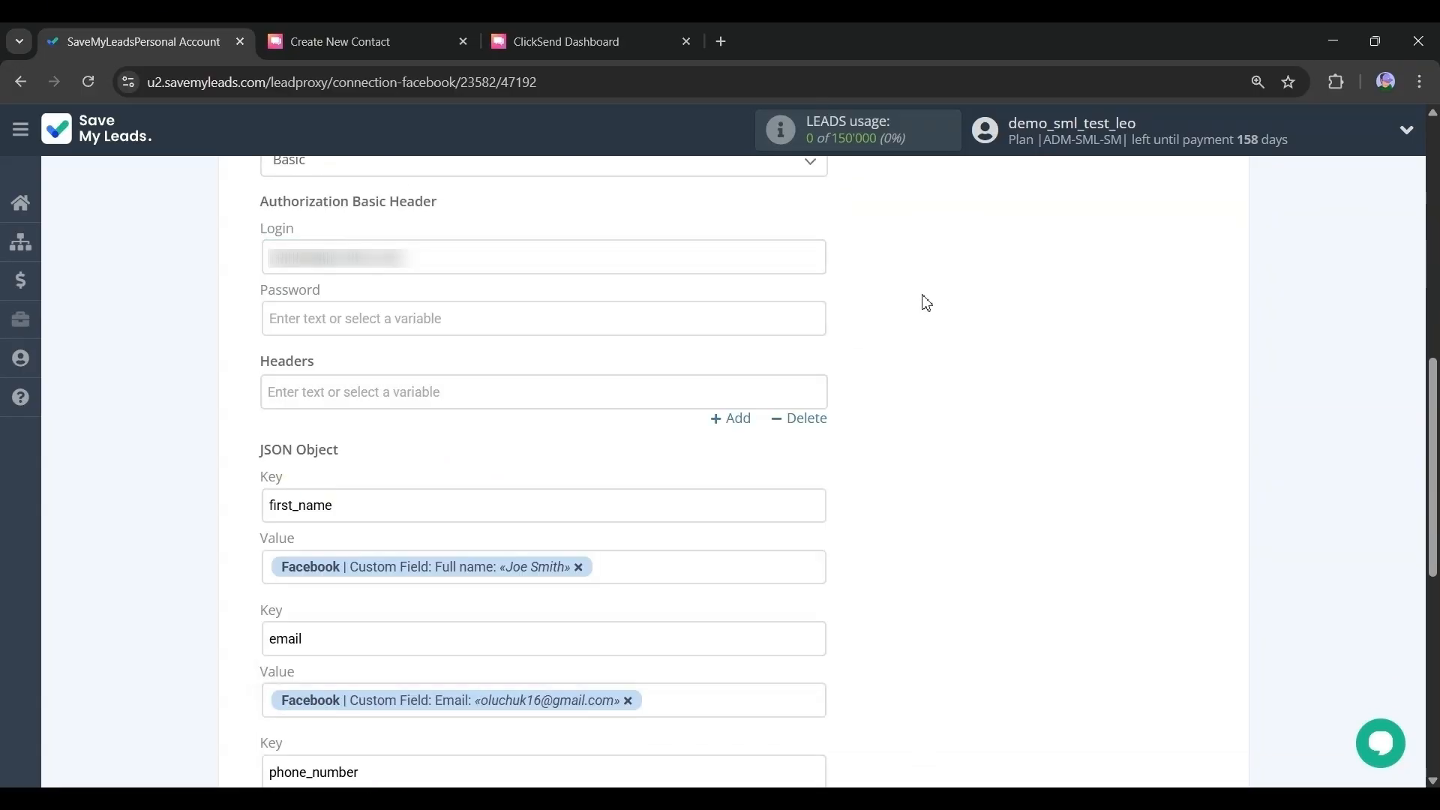
left_click(413, 321)
key("ctrl+v")
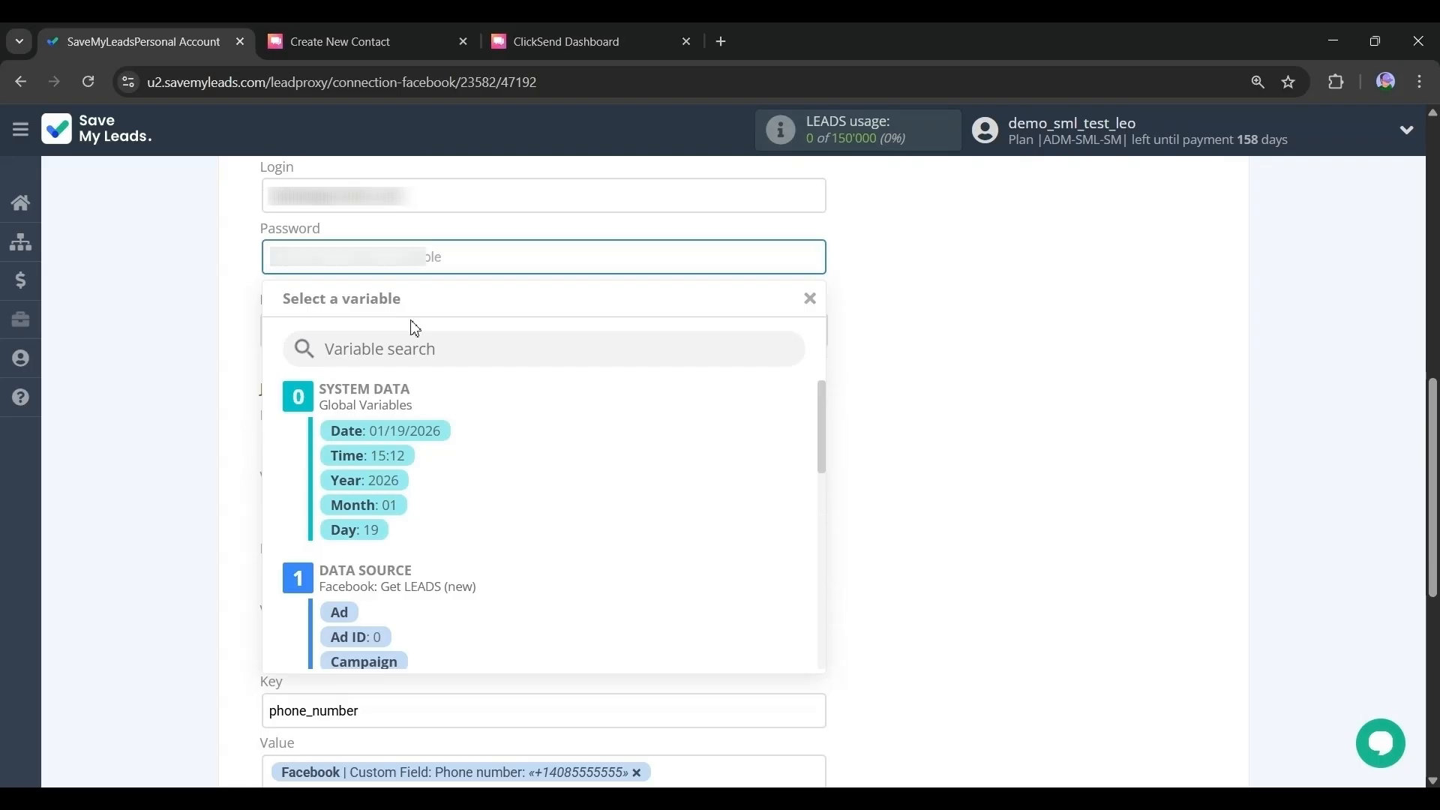
left_click(877, 301)
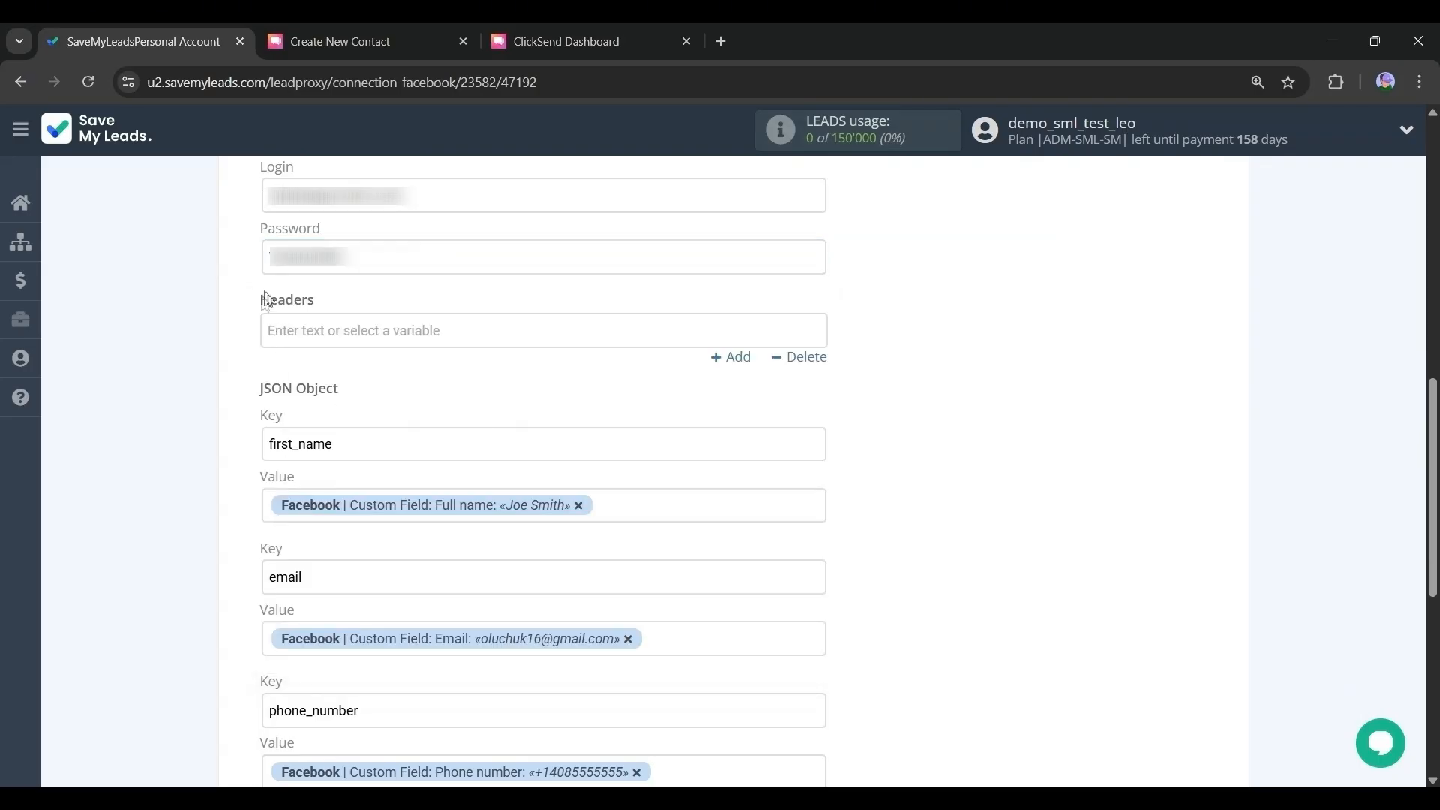
- Copy the header Content-Type: application/json from the ClickSend docs' Create New Contact request into the JSON settings' Headers
left_click_drag(264, 302, 318, 302)
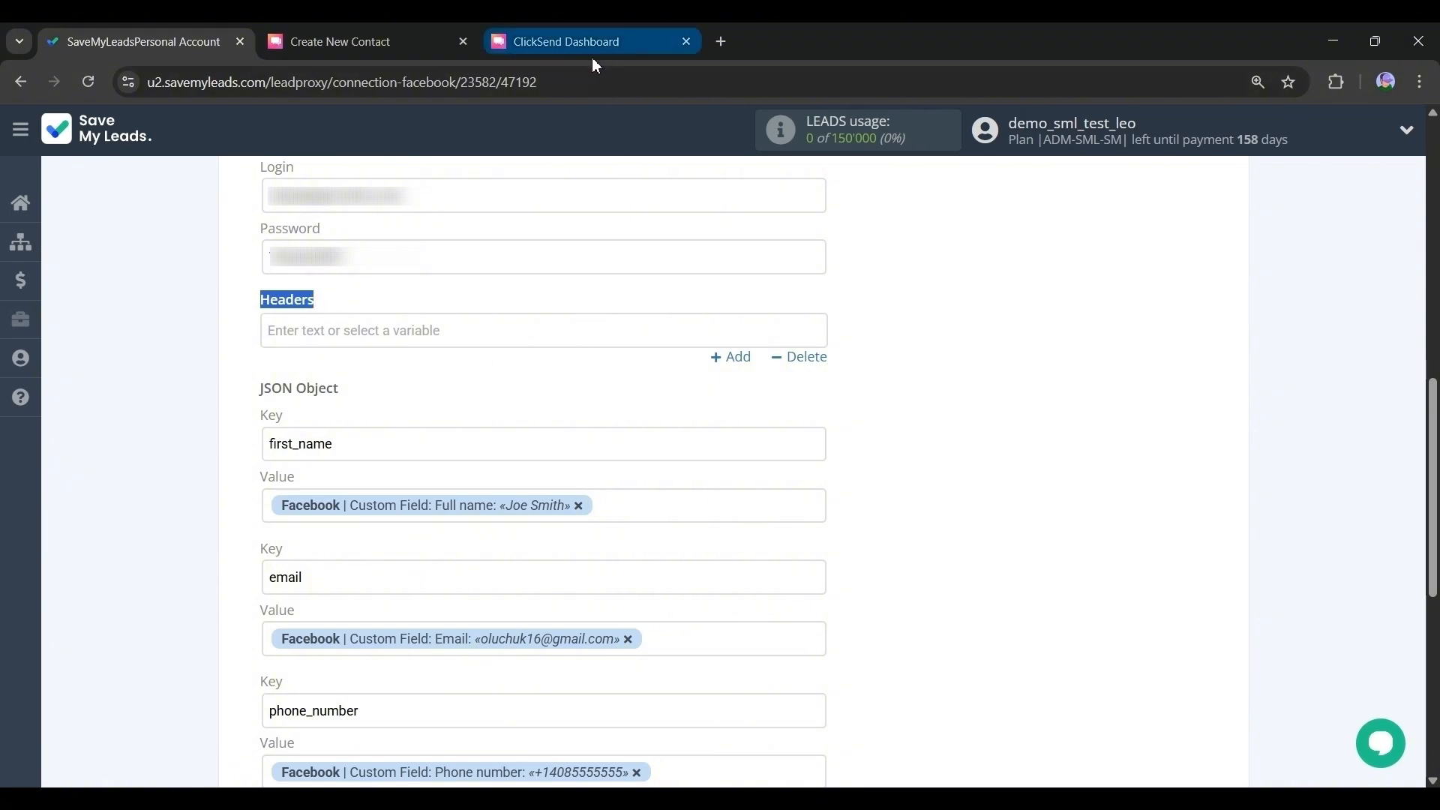
left_click(381, 47)
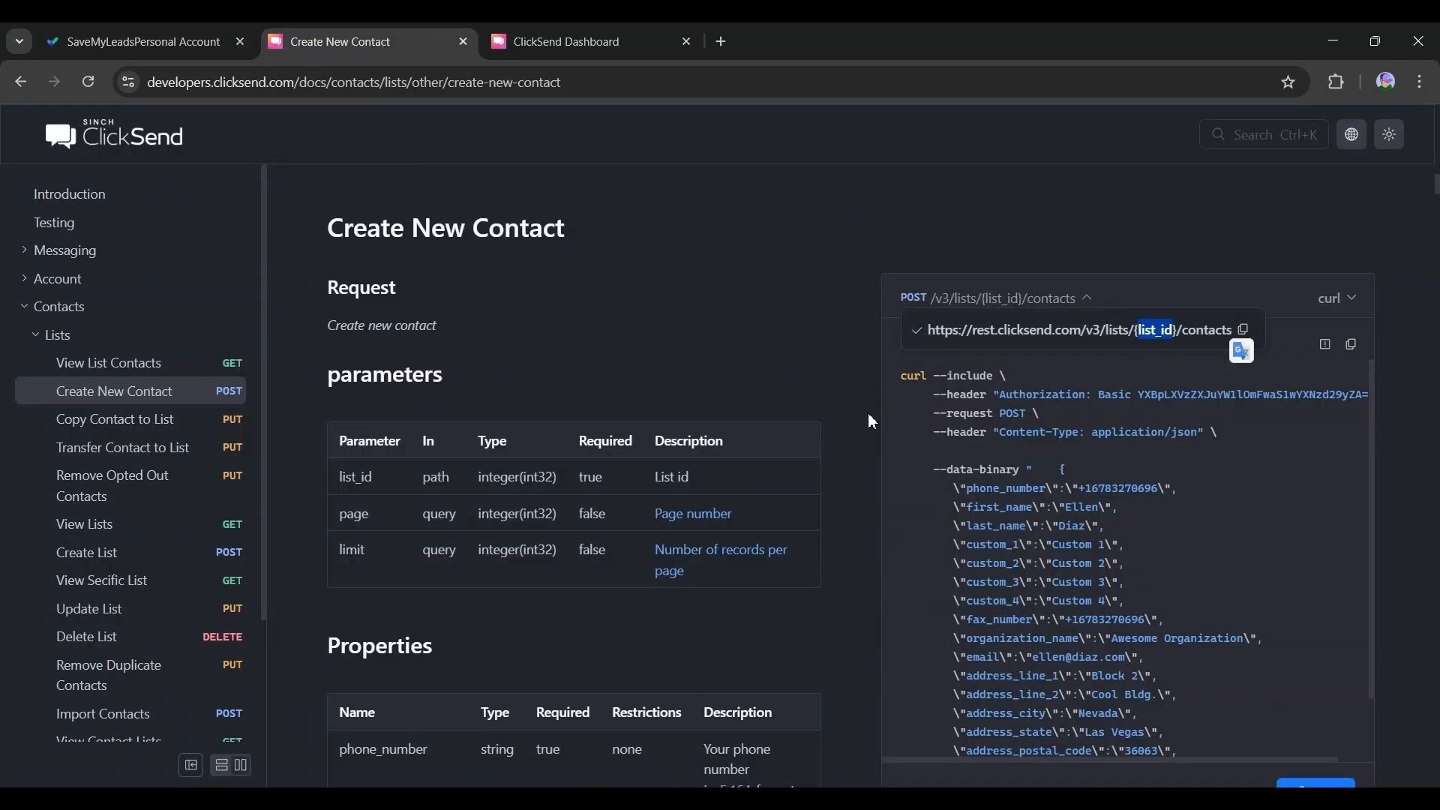
left_click(899, 430)
double_click(954, 435)
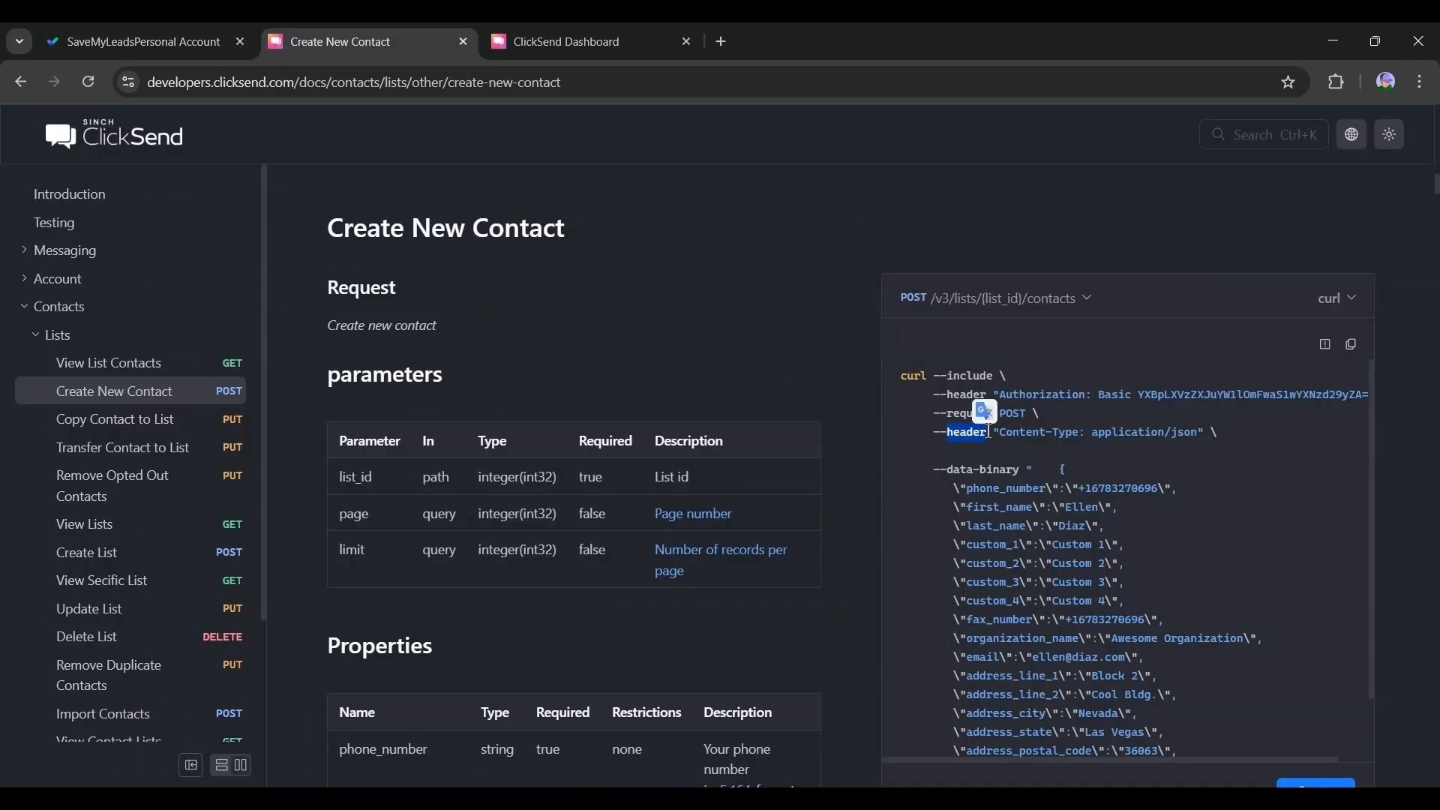
left_click_drag(1199, 435, 1006, 435)
key("ctrl+c")
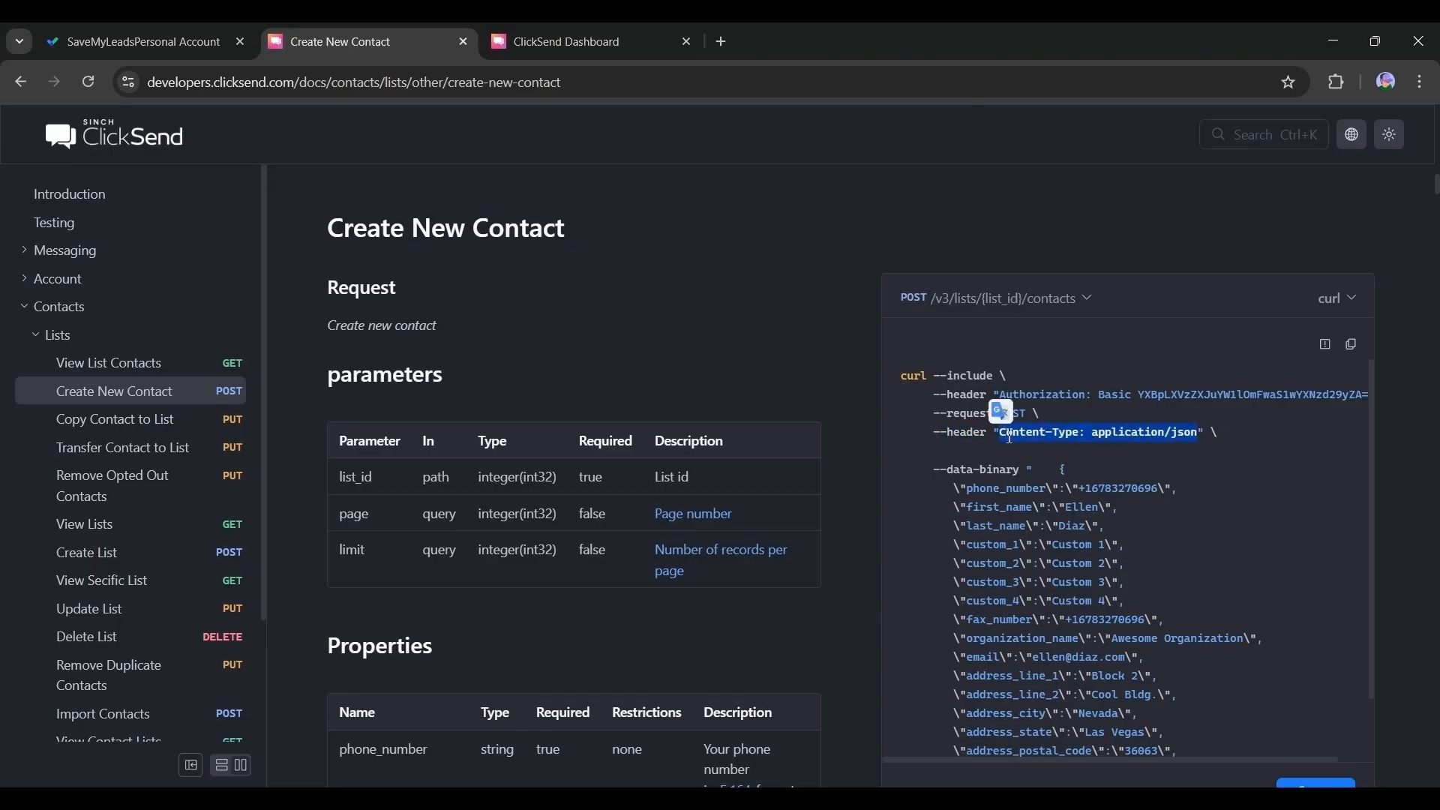
left_click(201, 38)
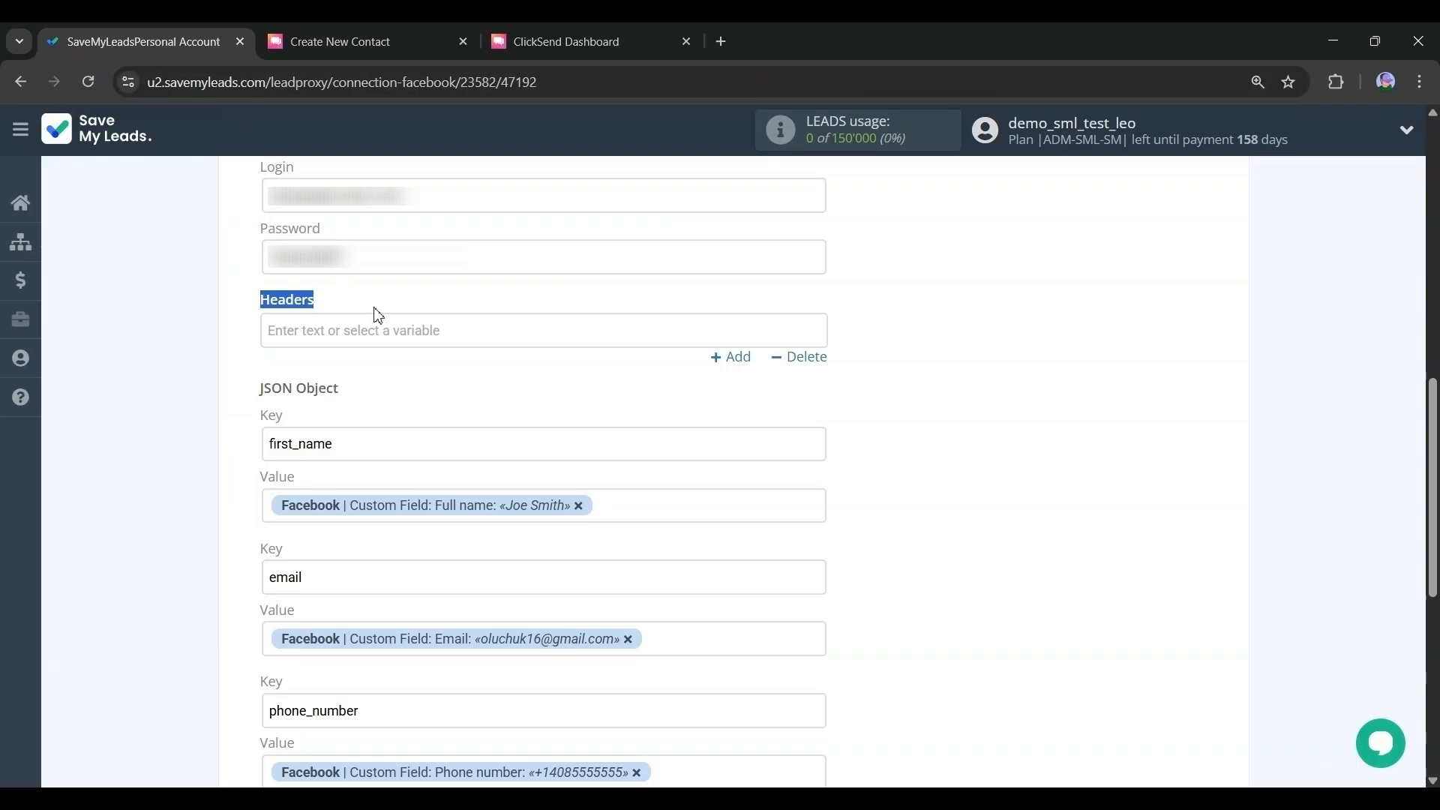
left_click(493, 336)
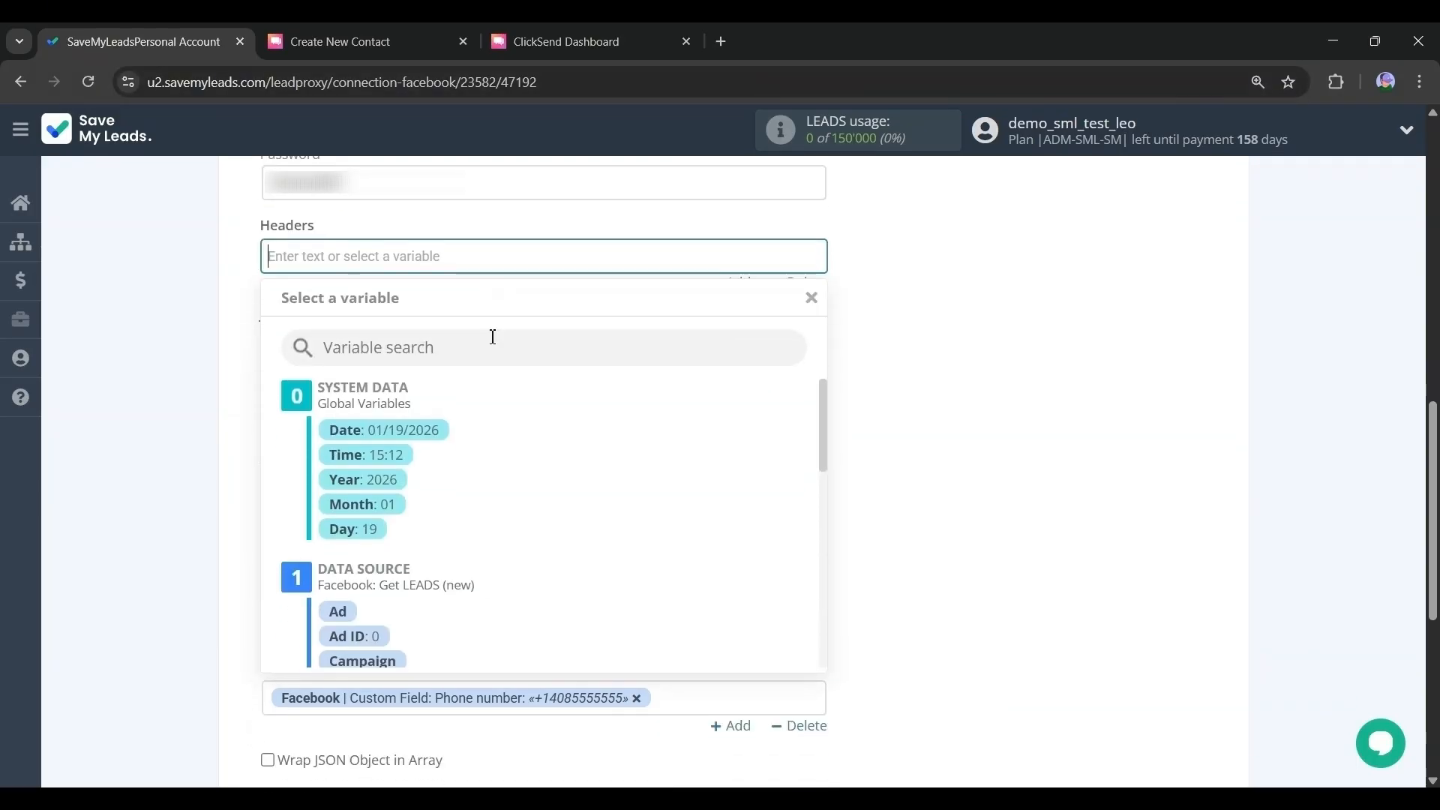
key("ctrl+v")
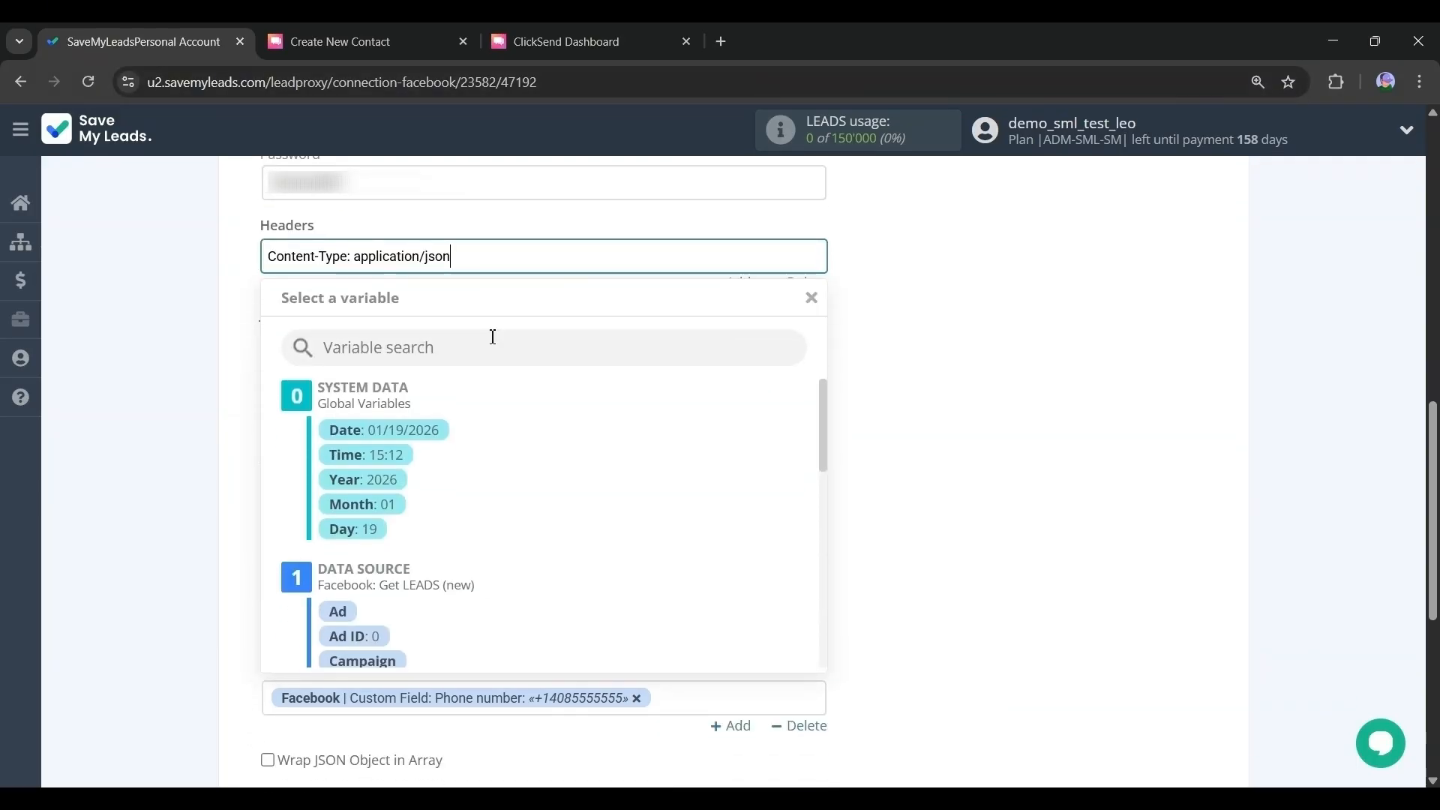
left_click(908, 339)
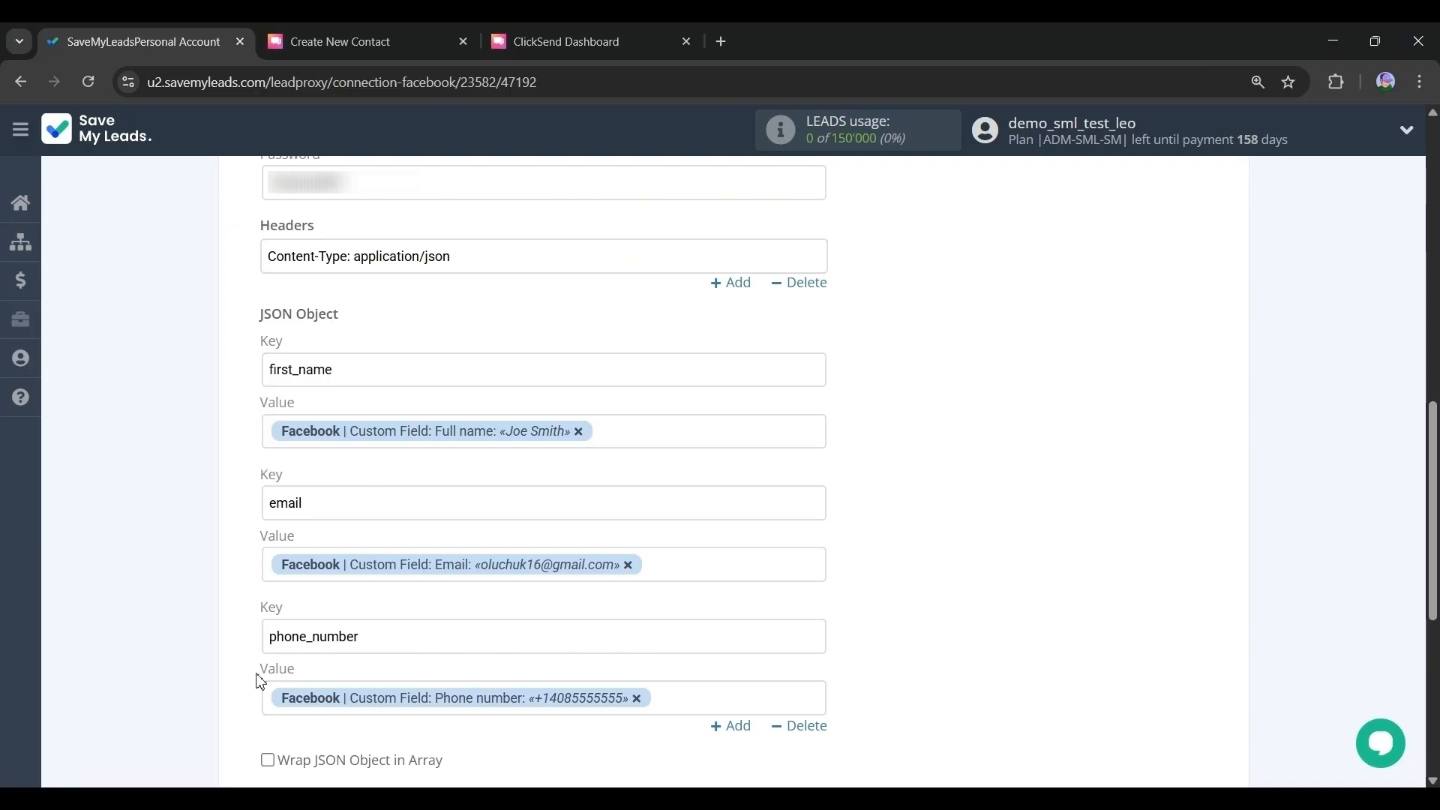
- Check the Facebook variables available for the first_name value in the JSON object, and continue to the preview
scroll(252, 678, "down", 1)
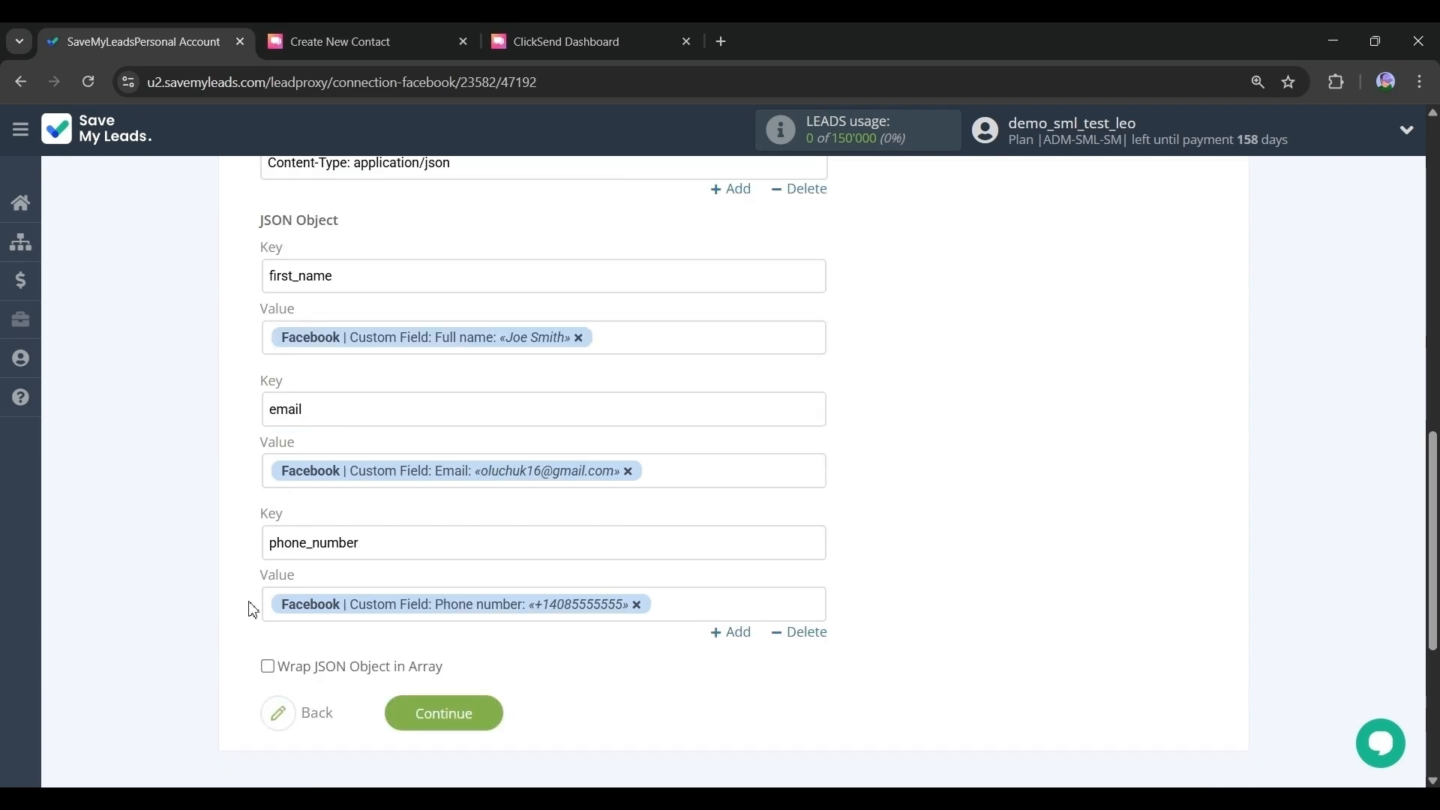
left_click(627, 343)
scroll(532, 516, "down", 1)
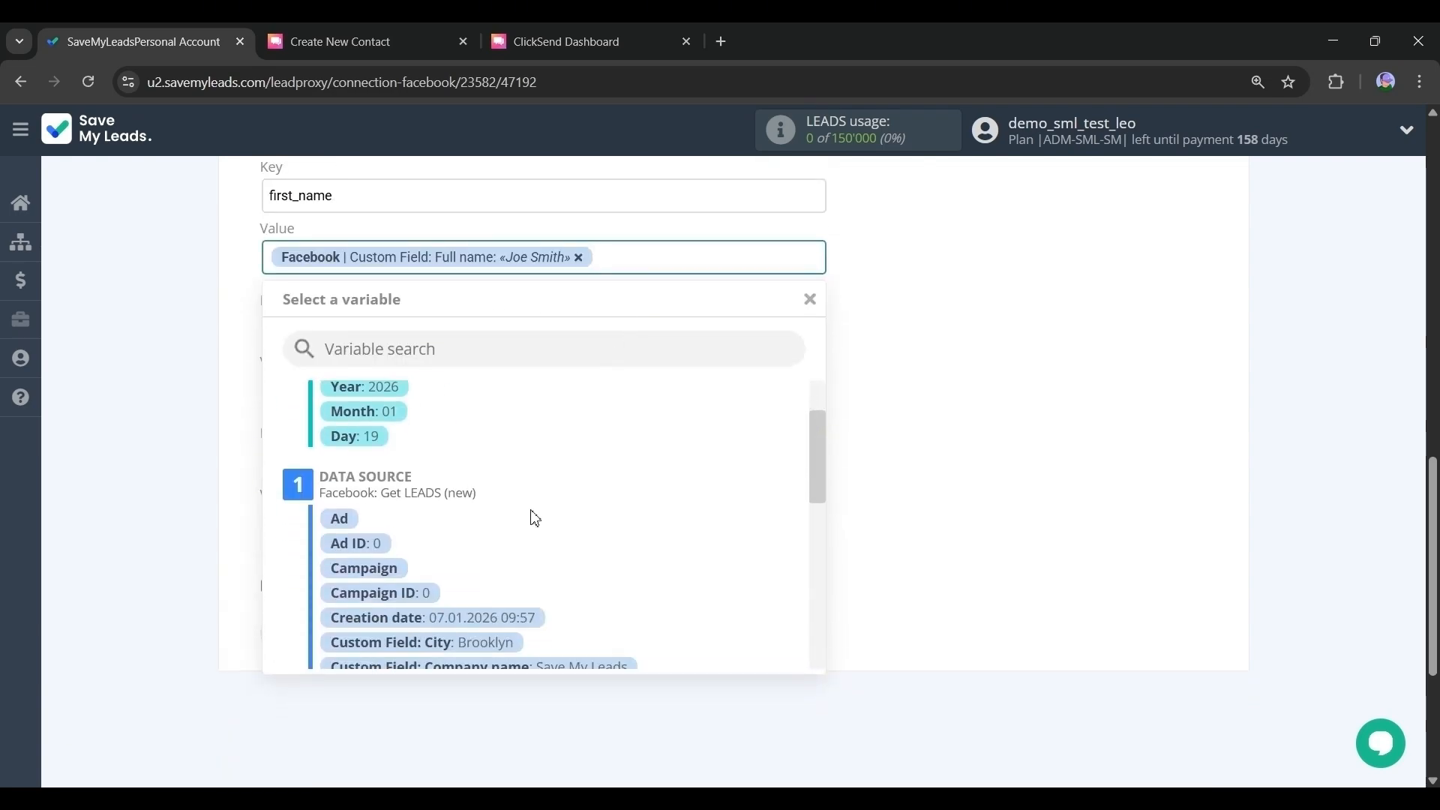
scroll(532, 517, "down", 2)
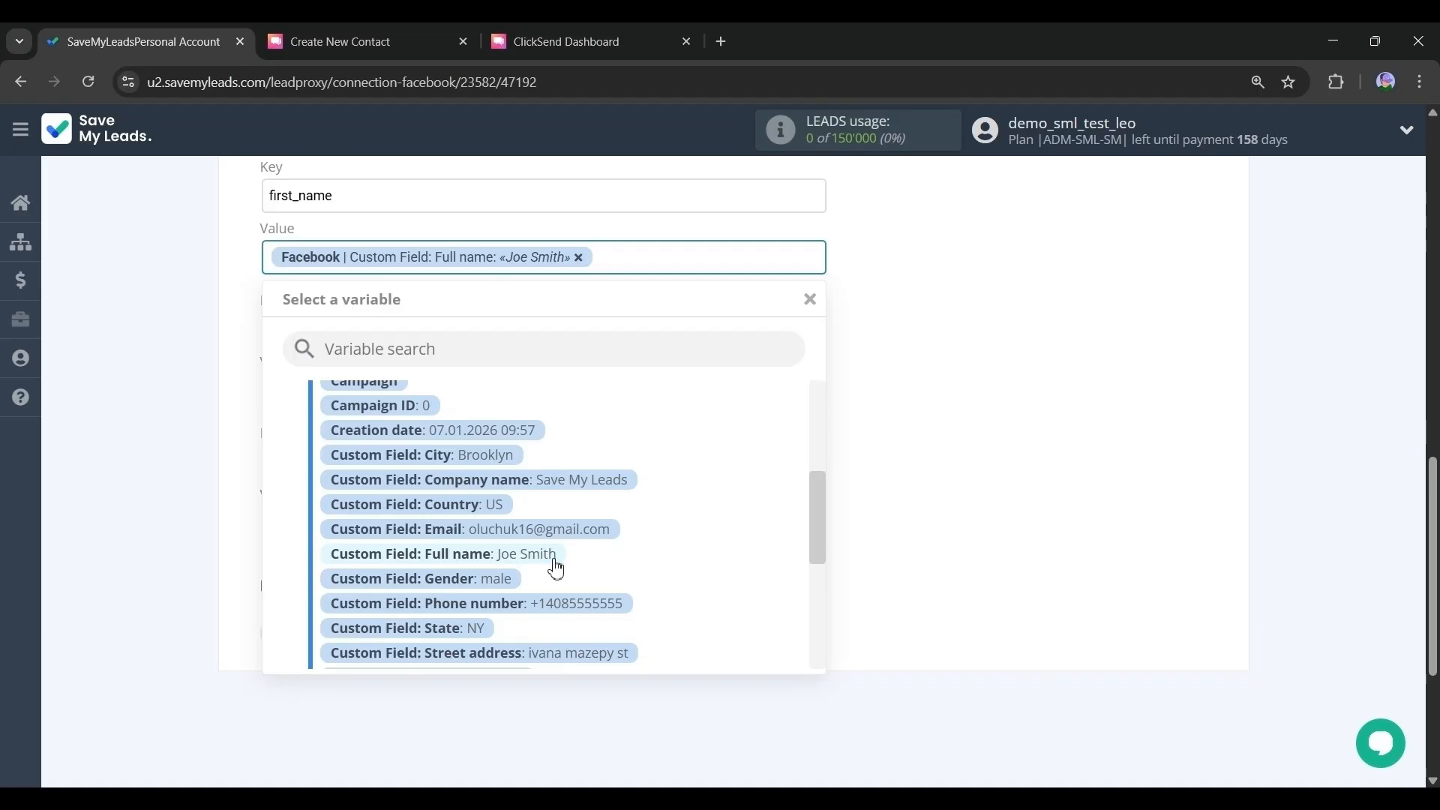
left_click(881, 382)
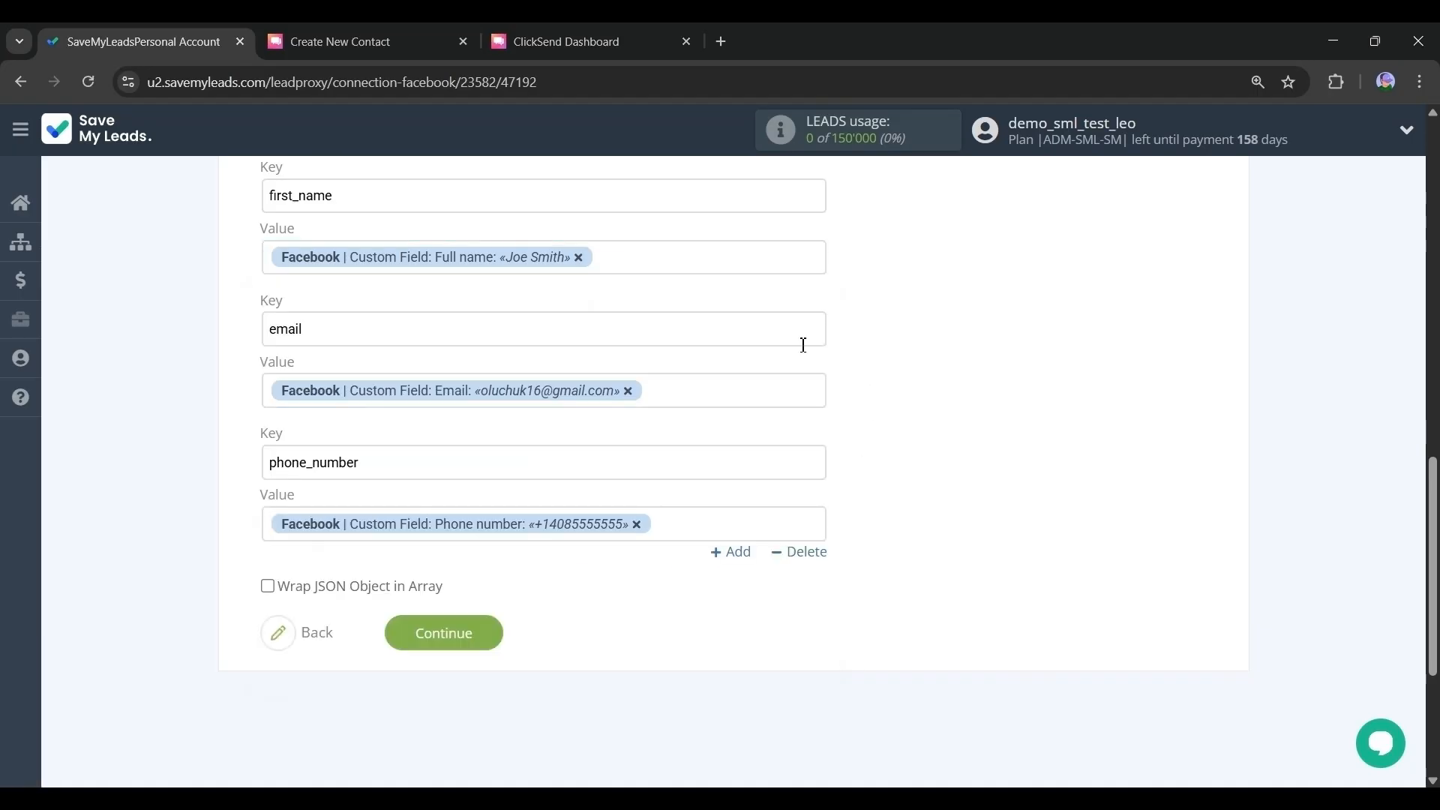
left_click(450, 642)
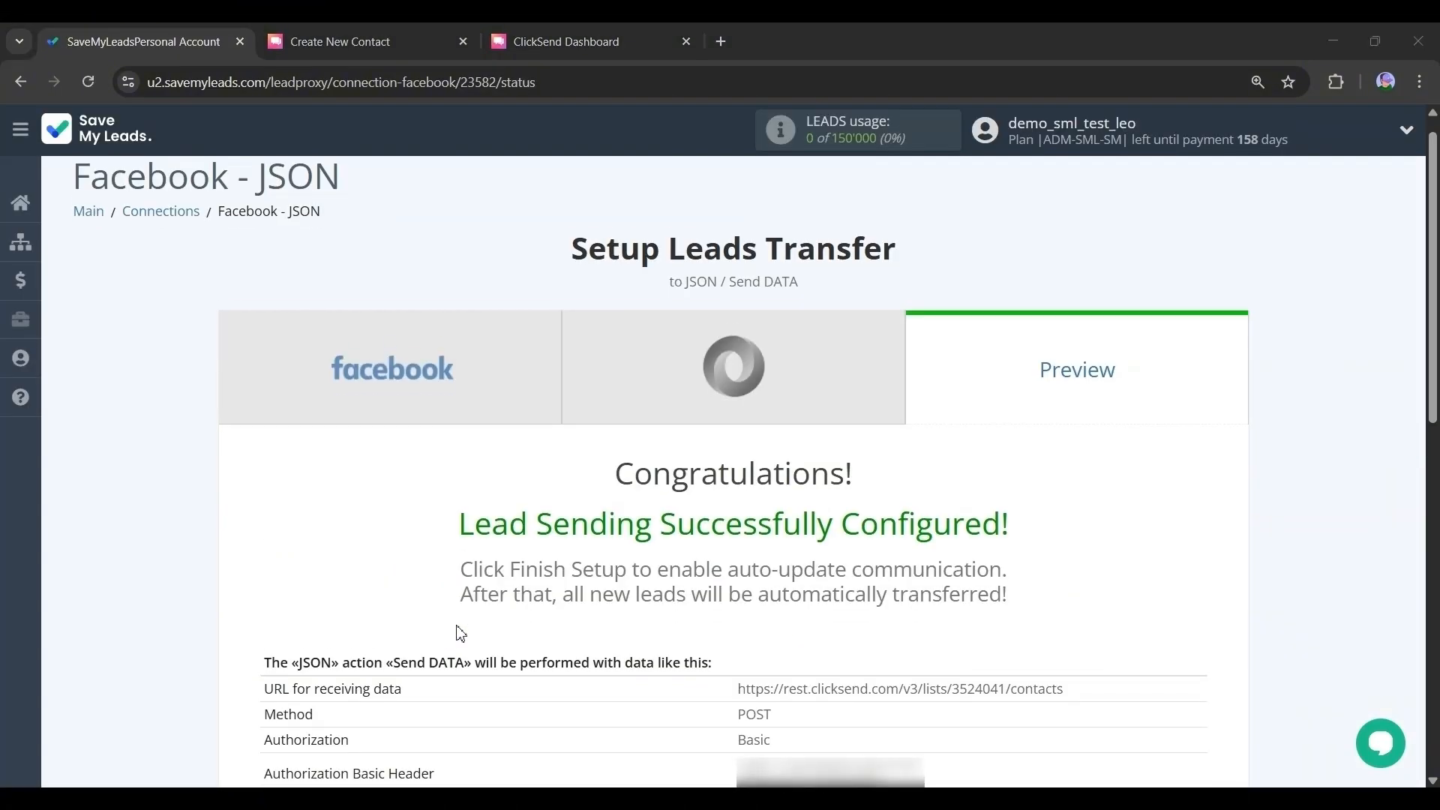
- Send test data to JSON from the preview and check the SaveMyLeads contact list in the ClickSend dashboard
scroll(461, 633, "down", 3)
scroll(461, 634, "down", 4)
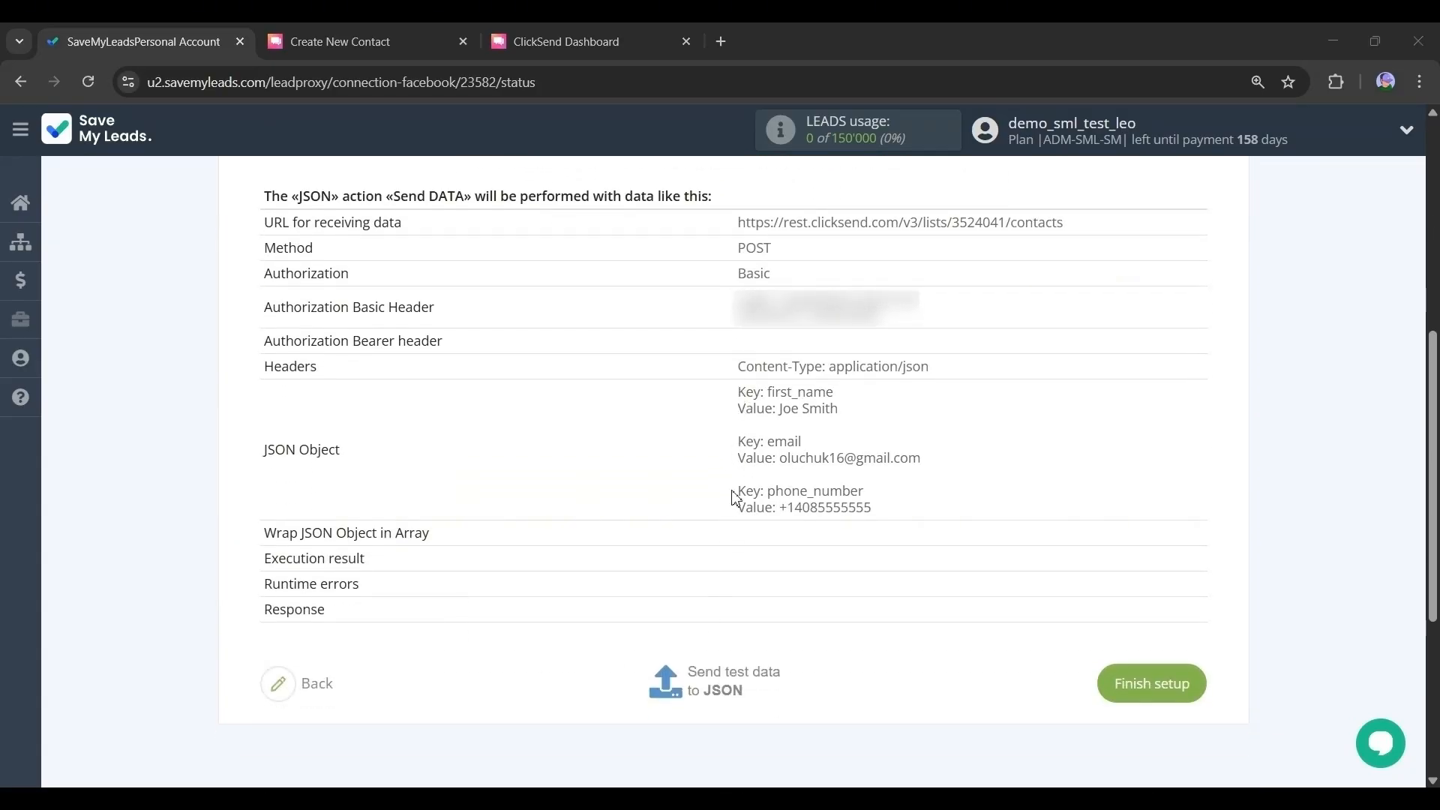
left_click(718, 698)
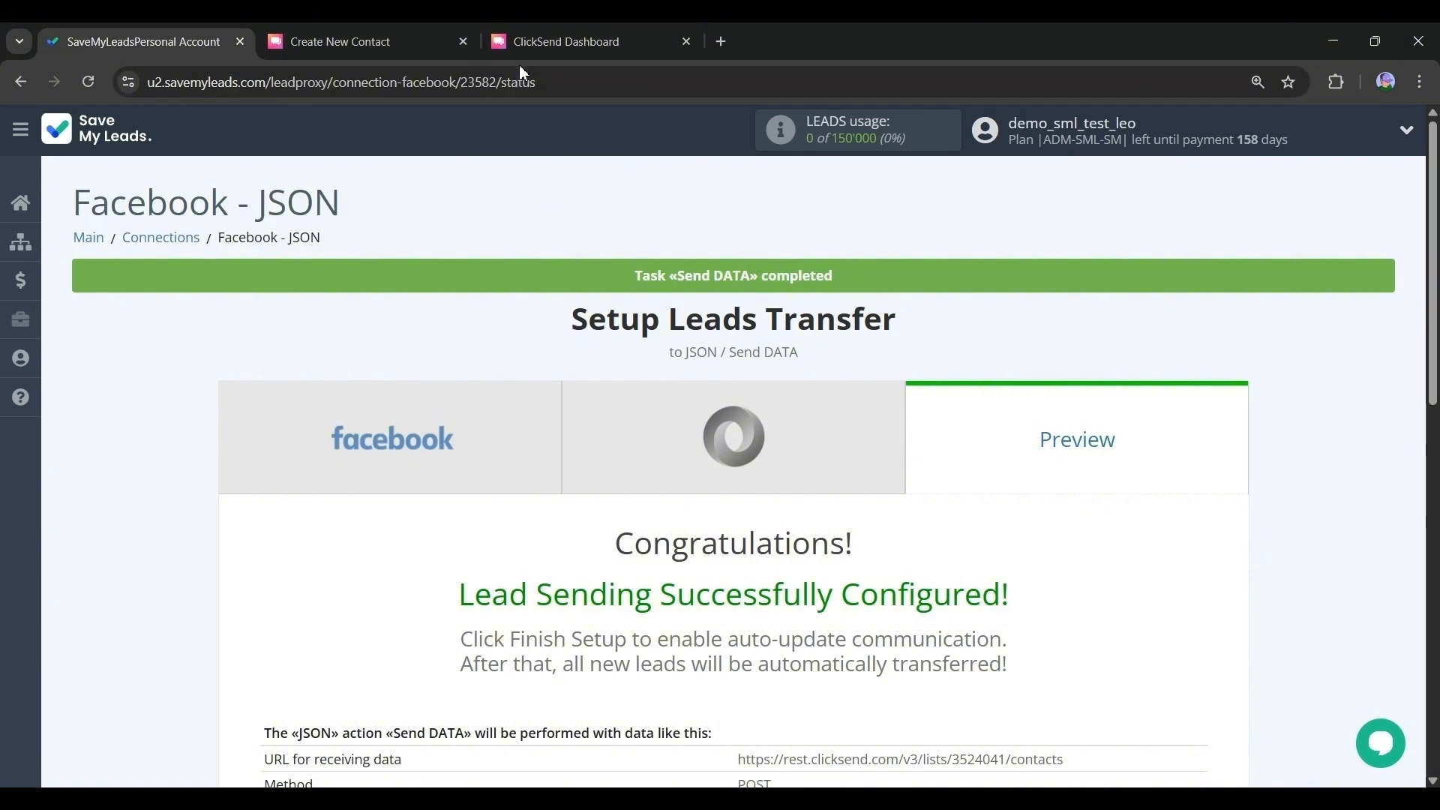
left_click(525, 38)
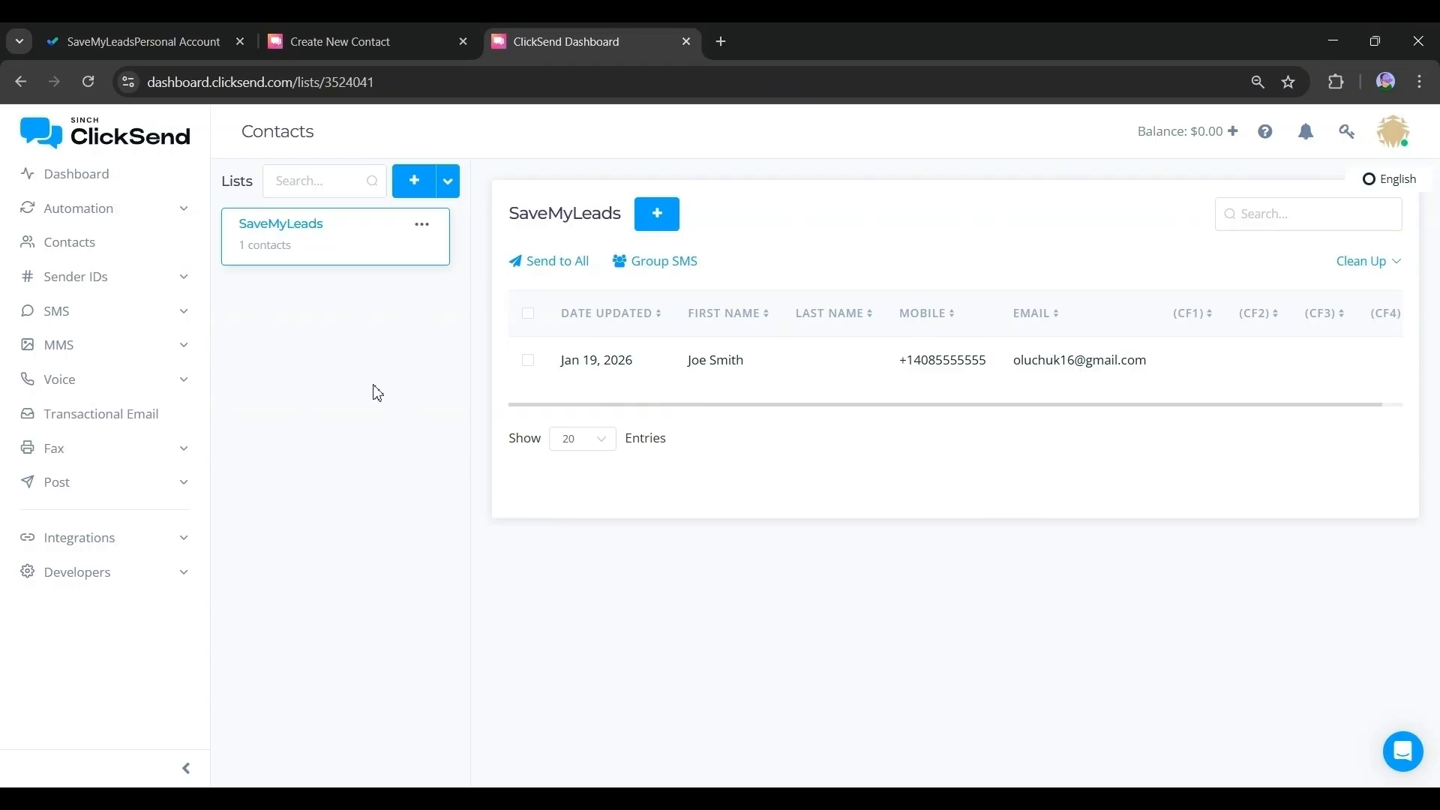
- Switch back to SaveMyLeads and finish the setup of the Facebook - JSON connection
left_click(109, 48)
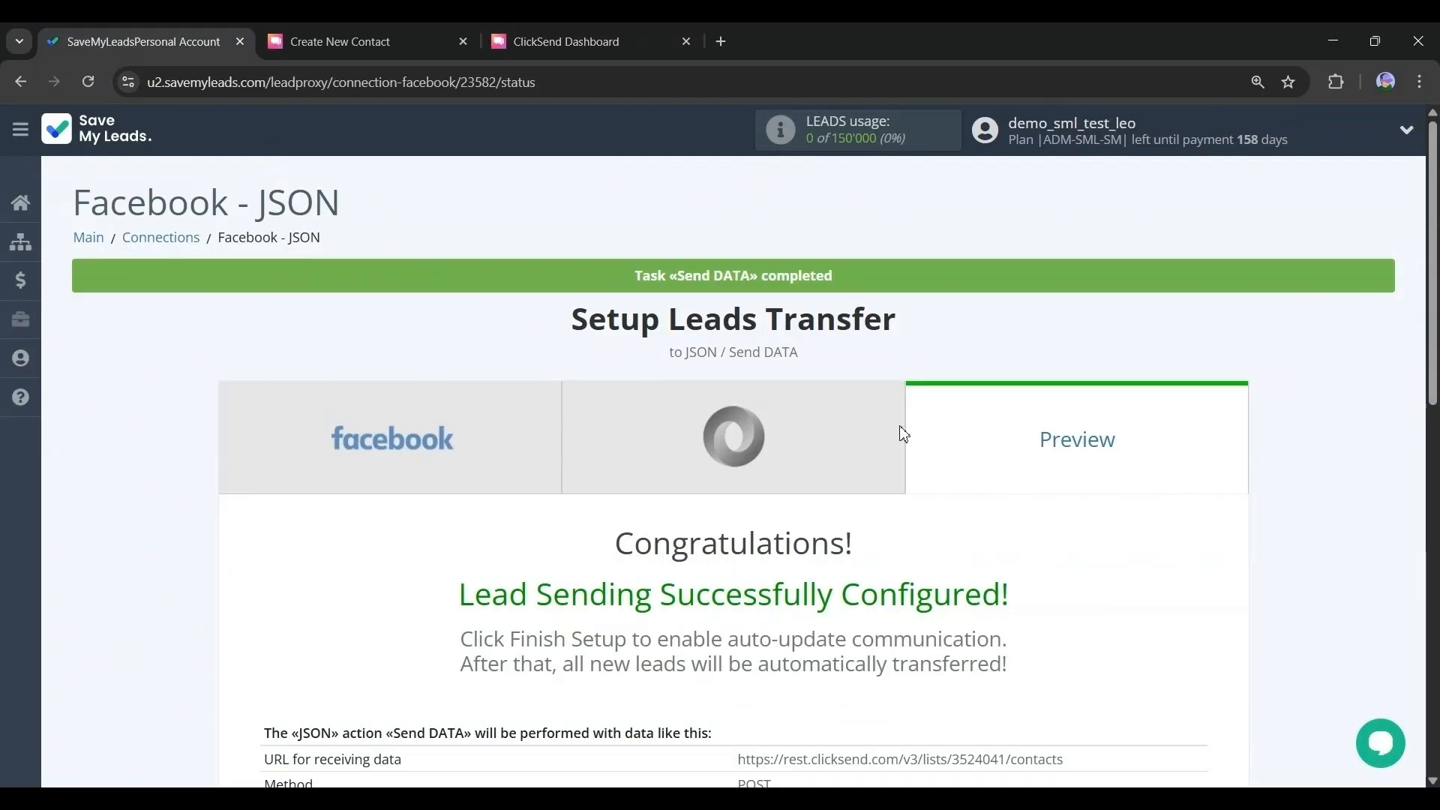
scroll(902, 433, "down", 2)
scroll(903, 434, "down", 4)
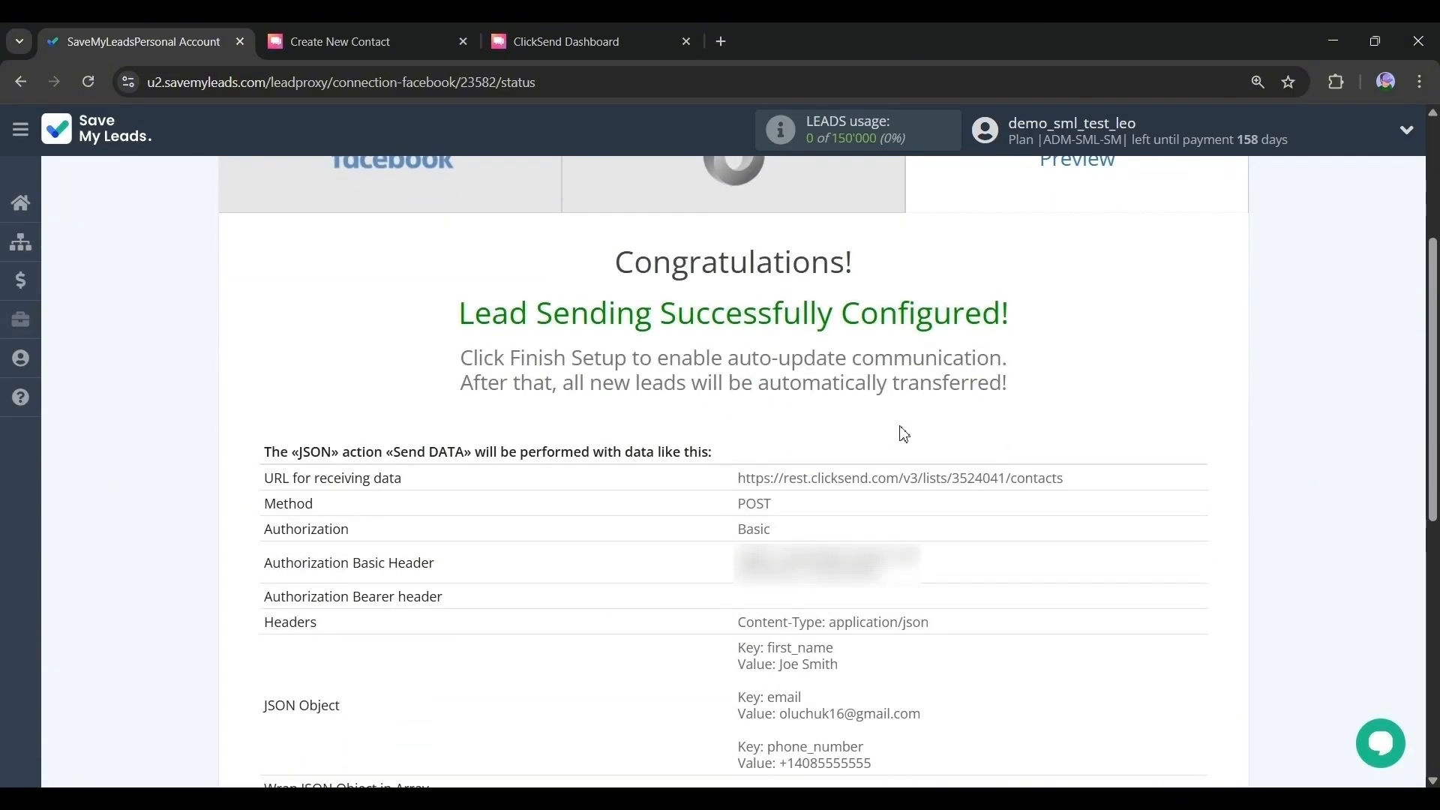
scroll(904, 433, "down", 1)
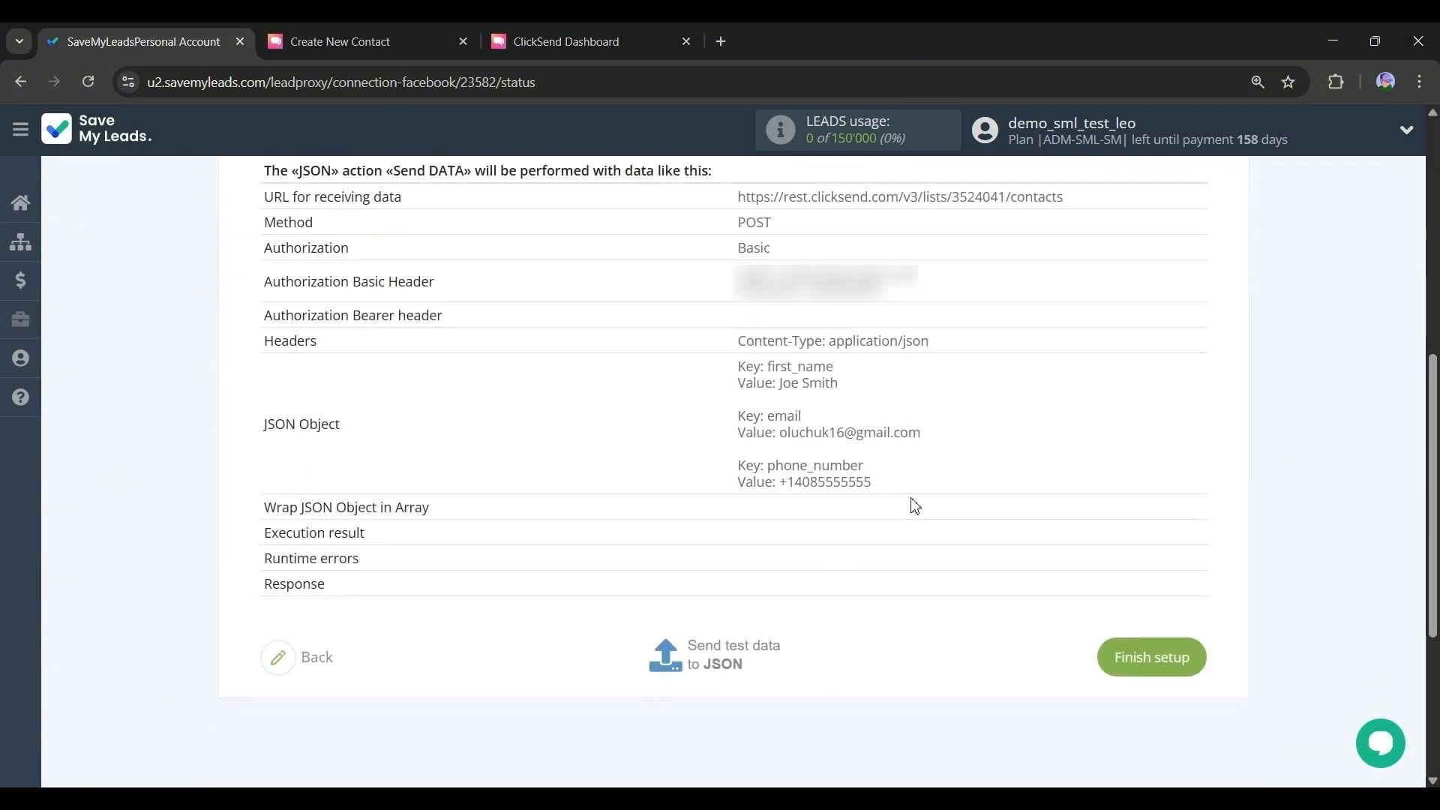
left_click(1142, 668)
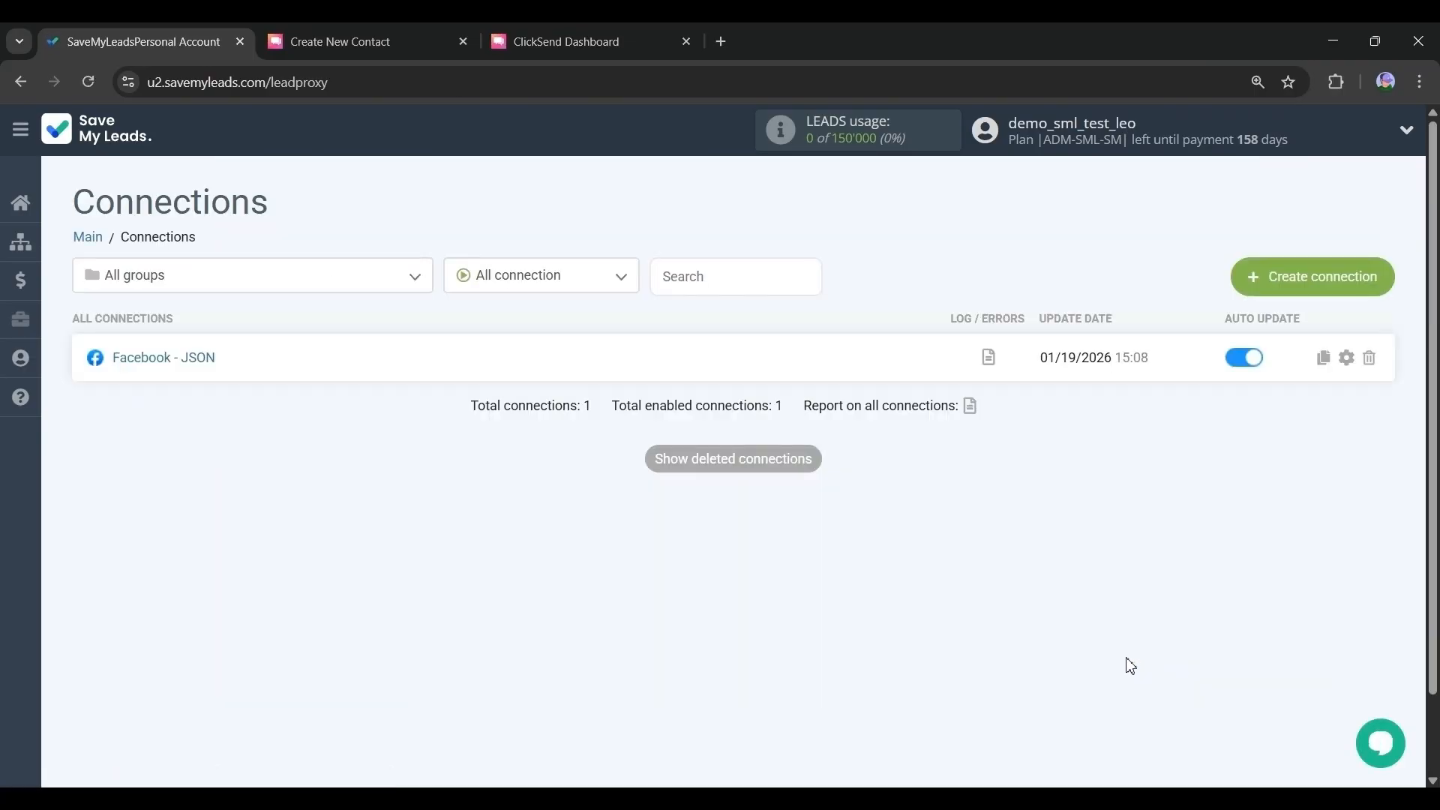
- Rename the connection as Facebook - JSON Lead Form 10/01 in its connection setup, without assigning a group
left_click(1347, 359)
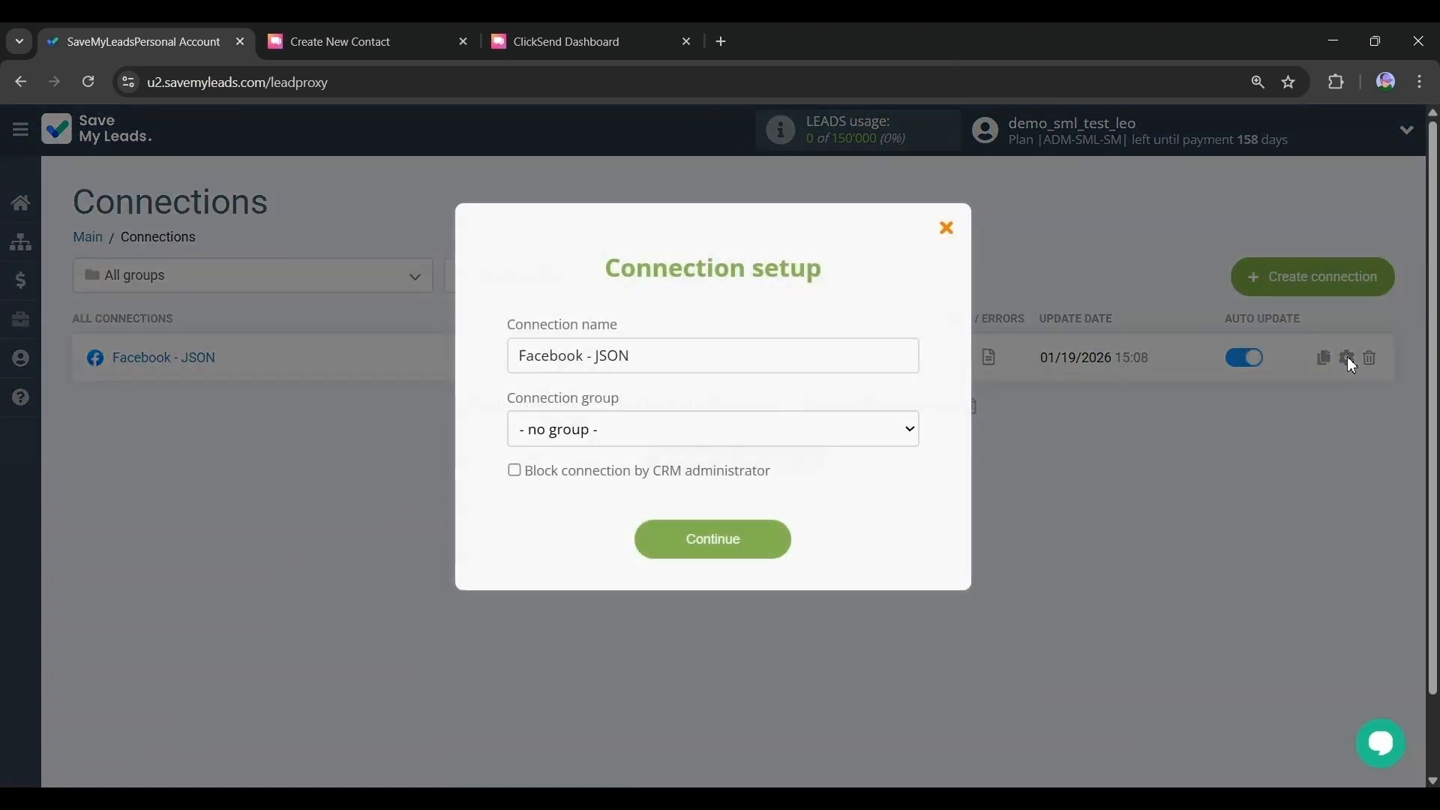
left_click(680, 357)
left_click(694, 401)
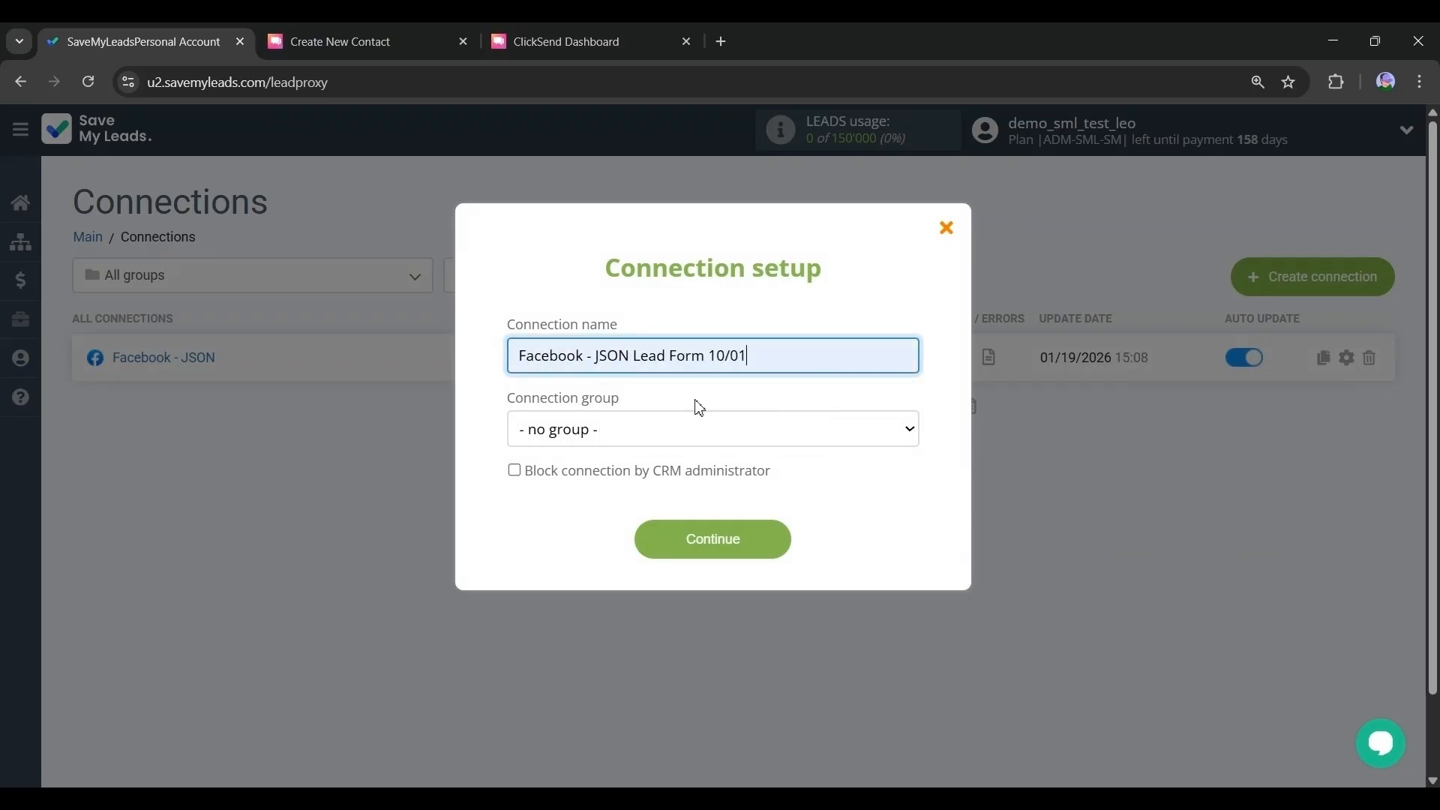
left_click(697, 546)
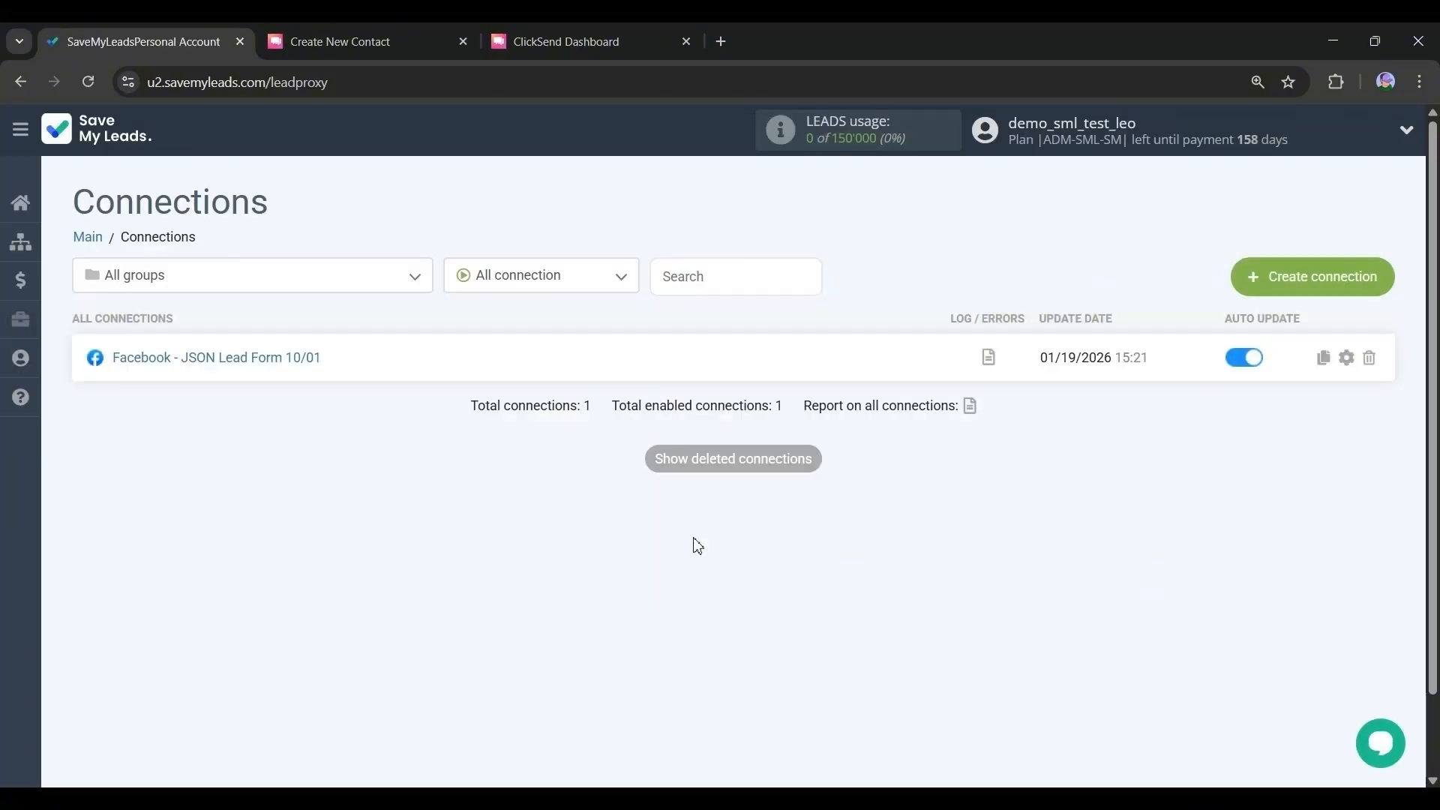